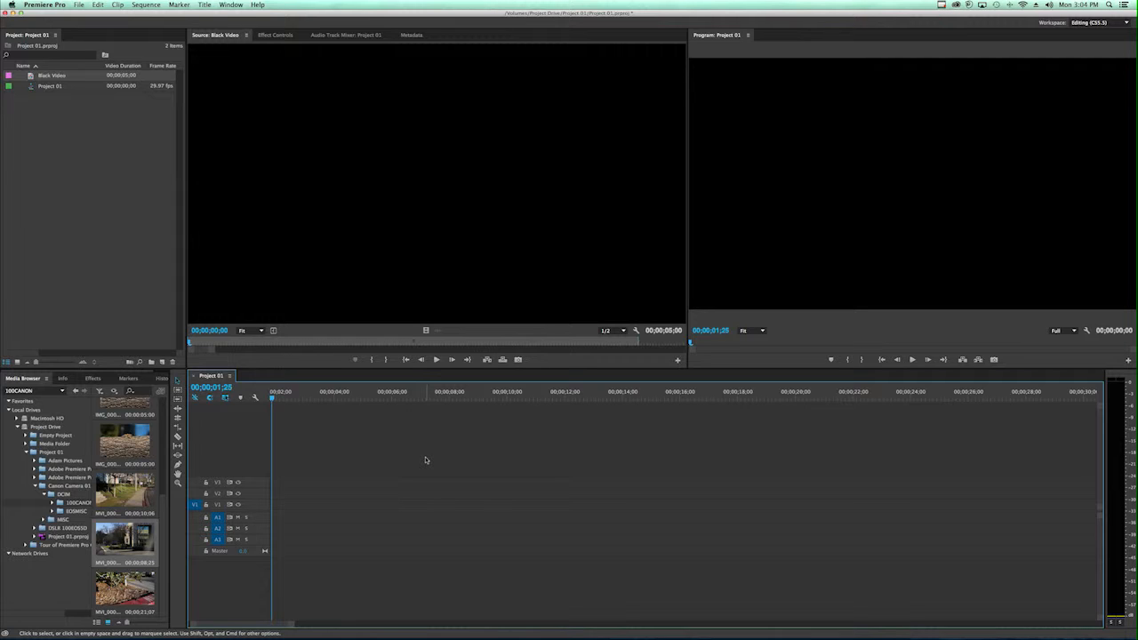
Import Photoshop Layered file.psd from the Project 01 folder as a Sequence, with all layers included at Document Size.
{"action": "left_click", "coordinate": [109, 238]}
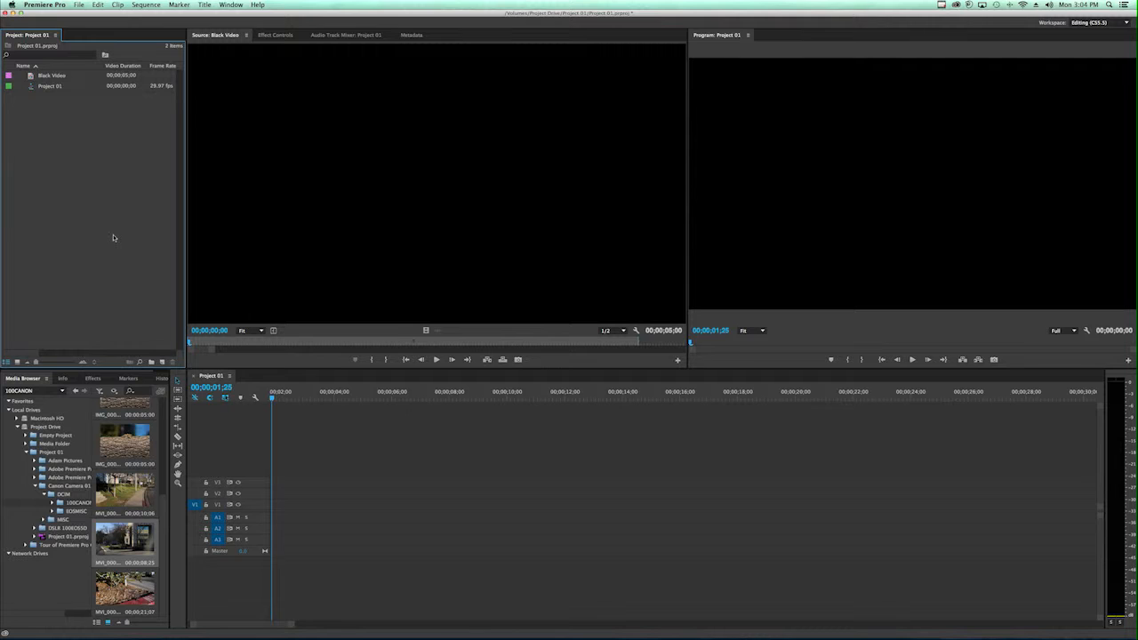
{"action": "left_click", "coordinate": [82, 5]}
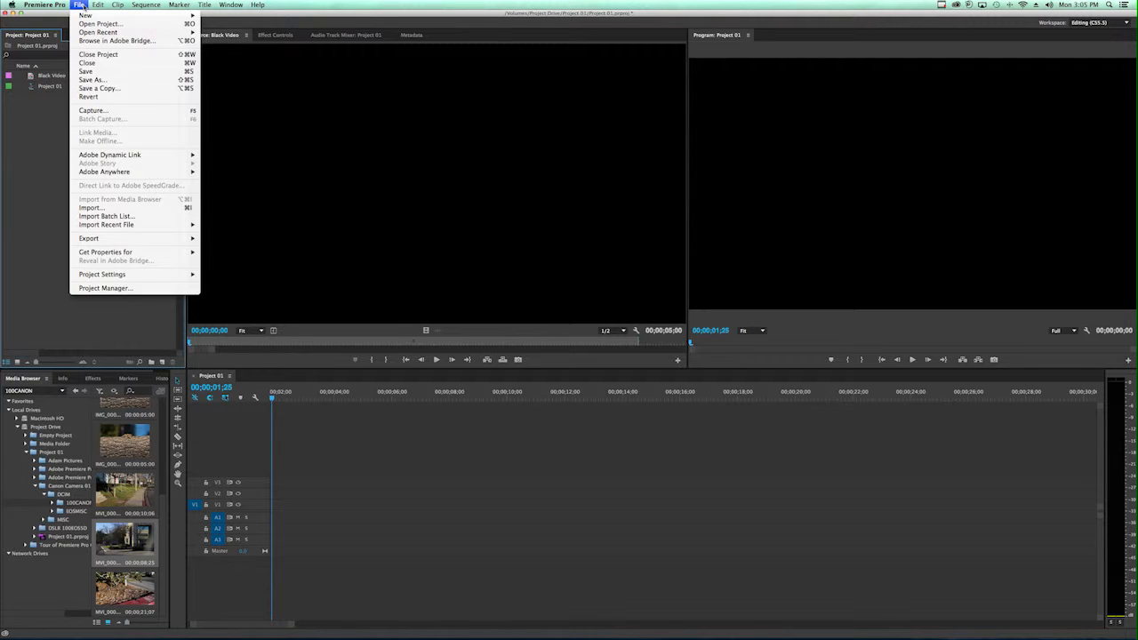
{"action": "left_click", "coordinate": [156, 207]}
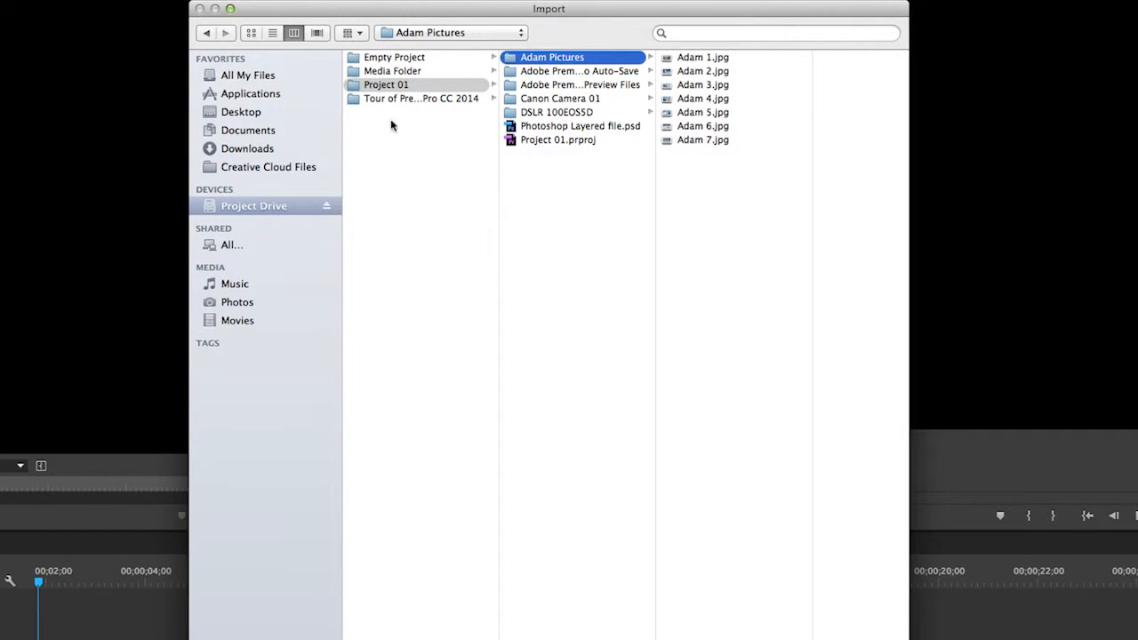
{"action": "left_click", "coordinate": [534, 127]}
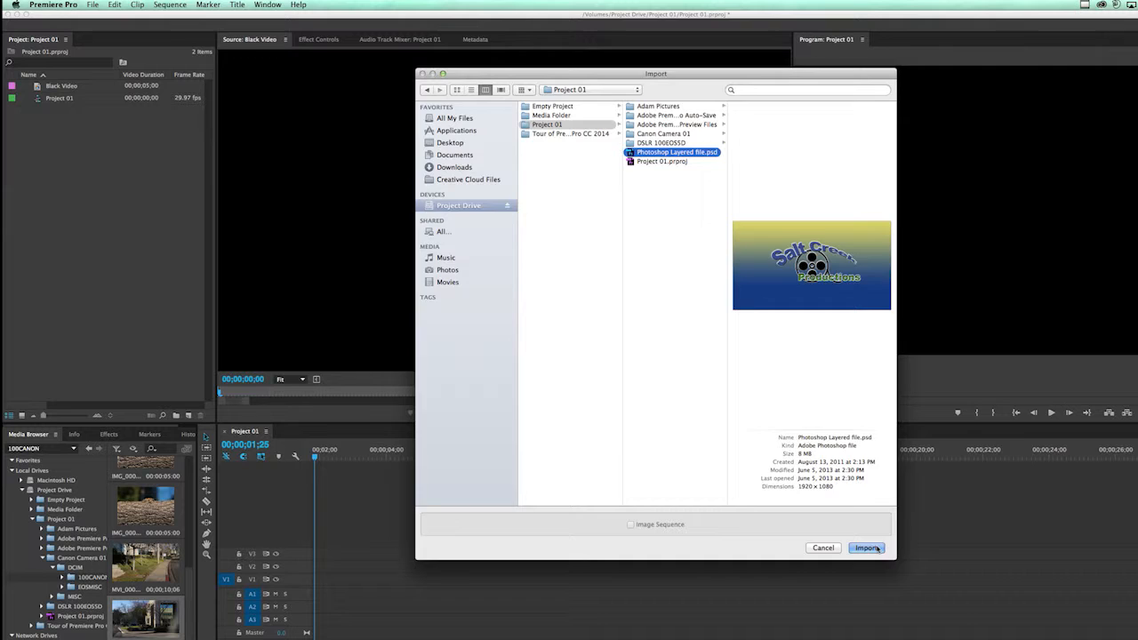
{"action": "left_click", "coordinate": [864, 477]}
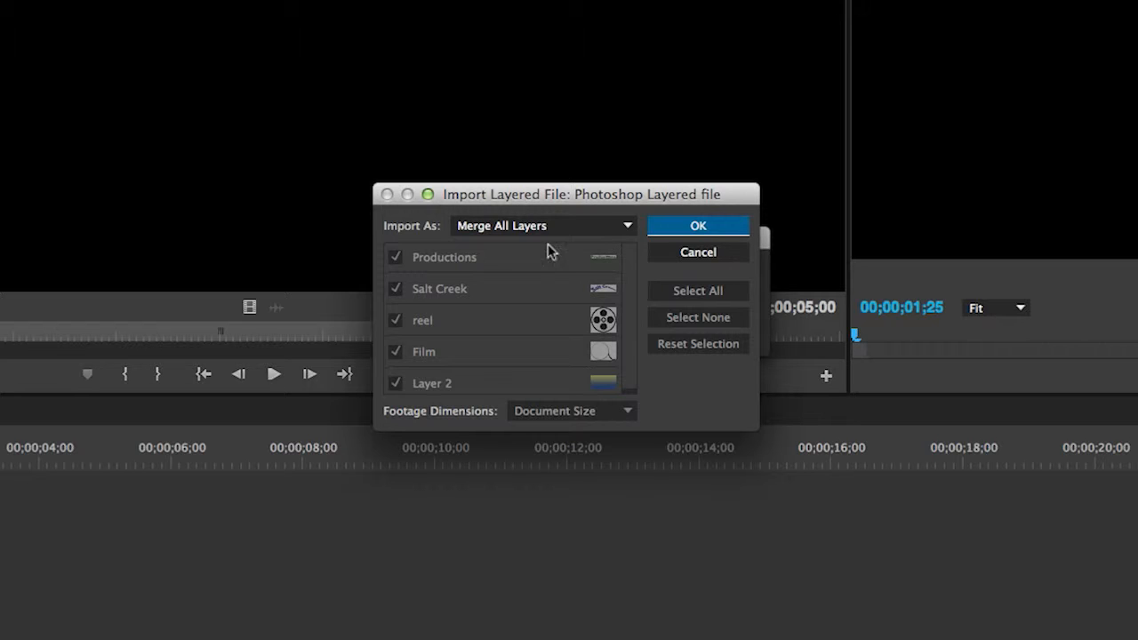
{"action": "left_click", "coordinate": [626, 228]}
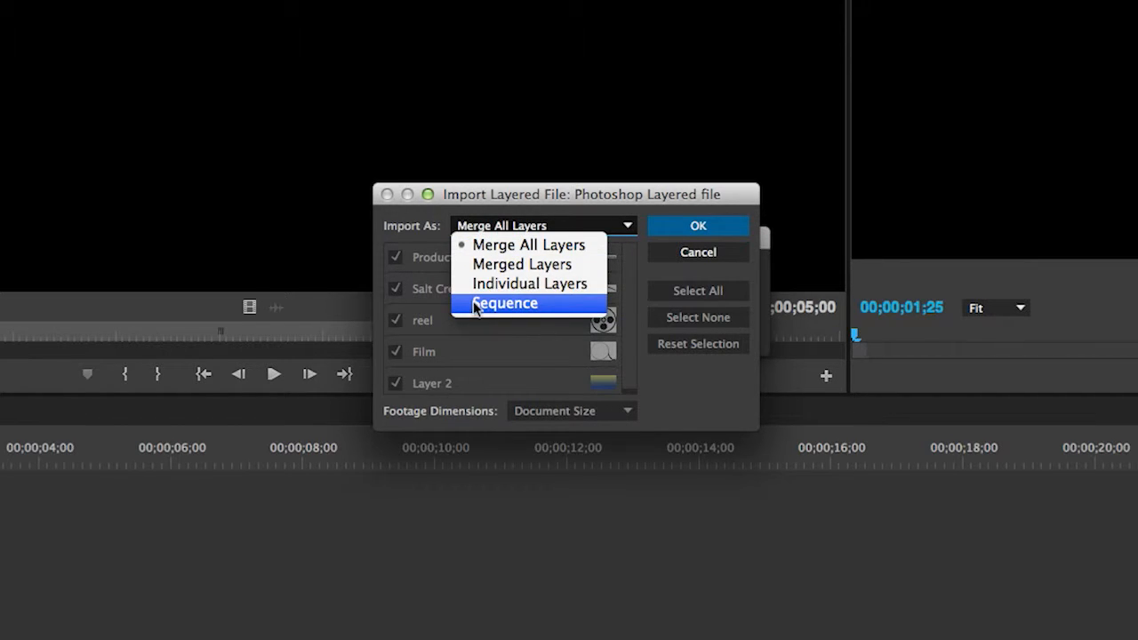
{"action": "left_click", "coordinate": [538, 305]}
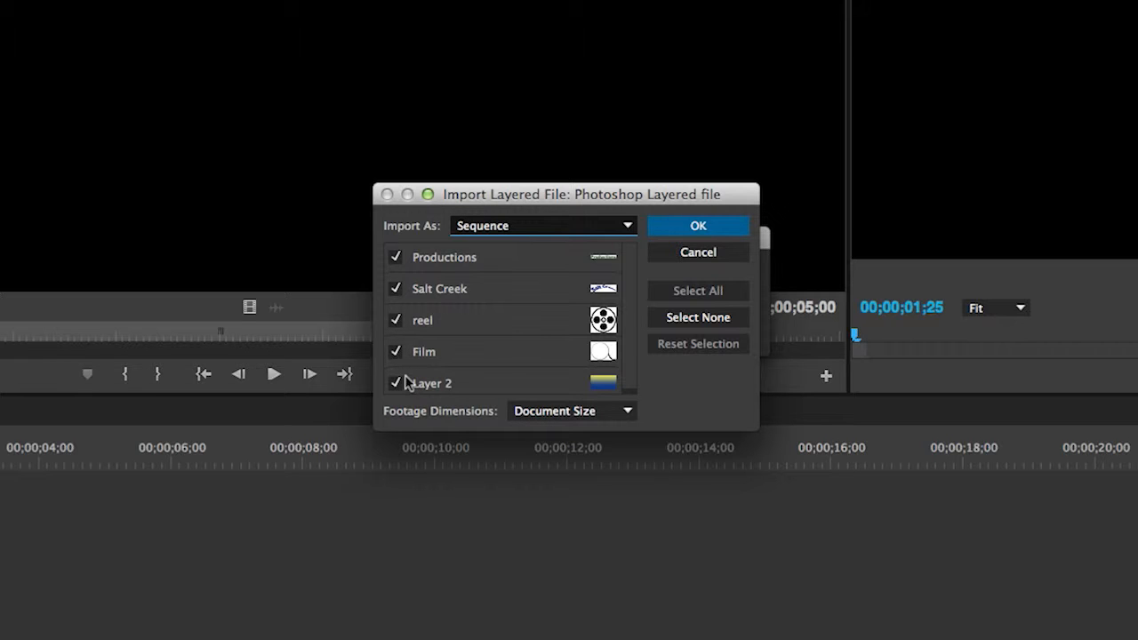
{"action": "left_click", "coordinate": [717, 231]}
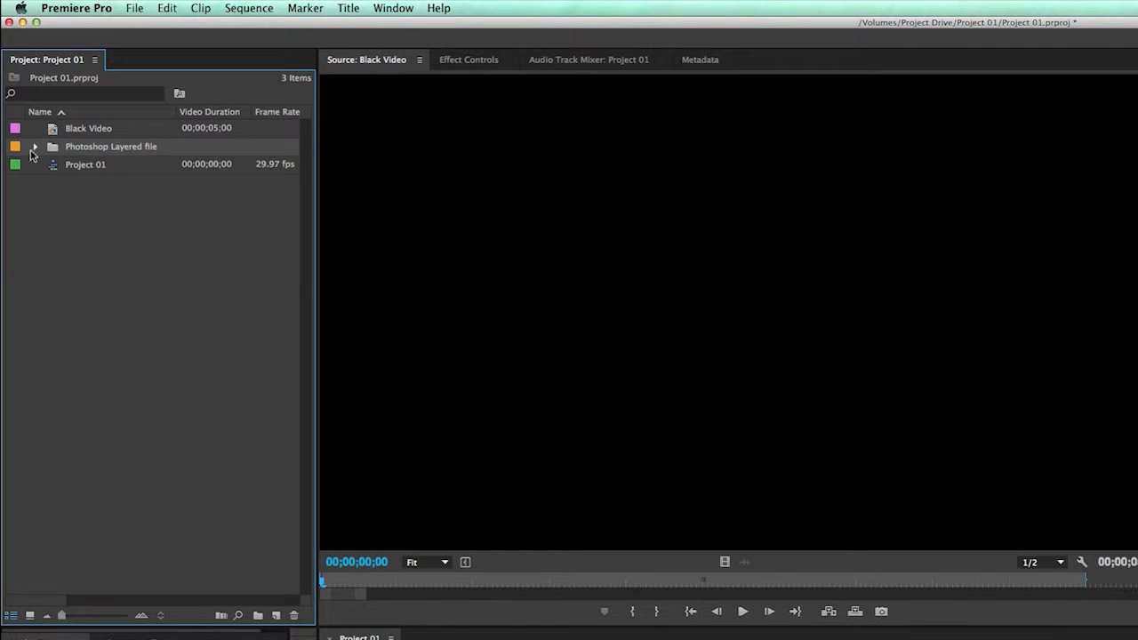
Expand the Photoshop Layered file bin and preview its Productions, Salt Creek, reel, Film and Layer 2 stills in the source monitor.
{"action": "left_click", "coordinate": [36, 149]}
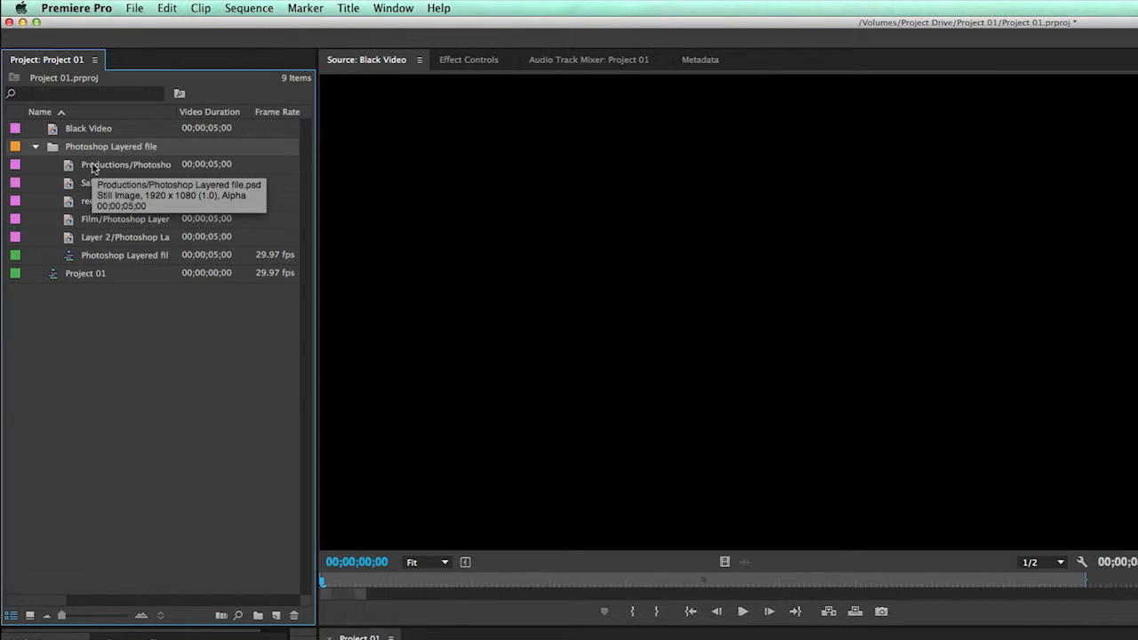
{"action": "double_click", "coordinate": [71, 169]}
{"action": "double_click", "coordinate": [71, 185]}
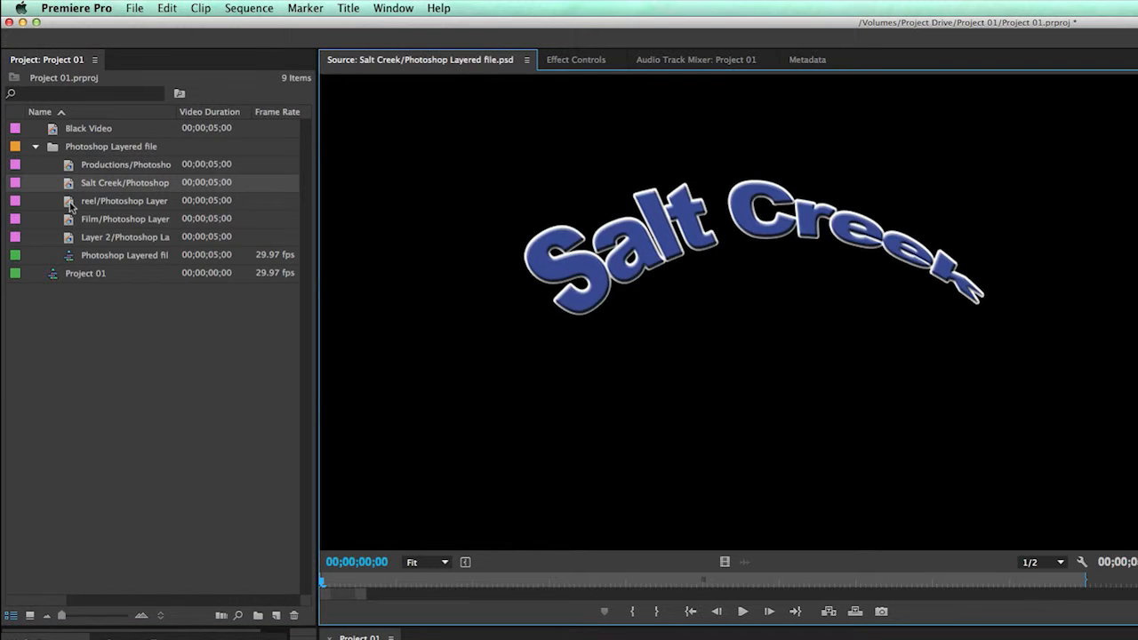
{"action": "double_click", "coordinate": [71, 203]}
{"action": "double_click", "coordinate": [71, 220]}
{"action": "double_click", "coordinate": [73, 239]}
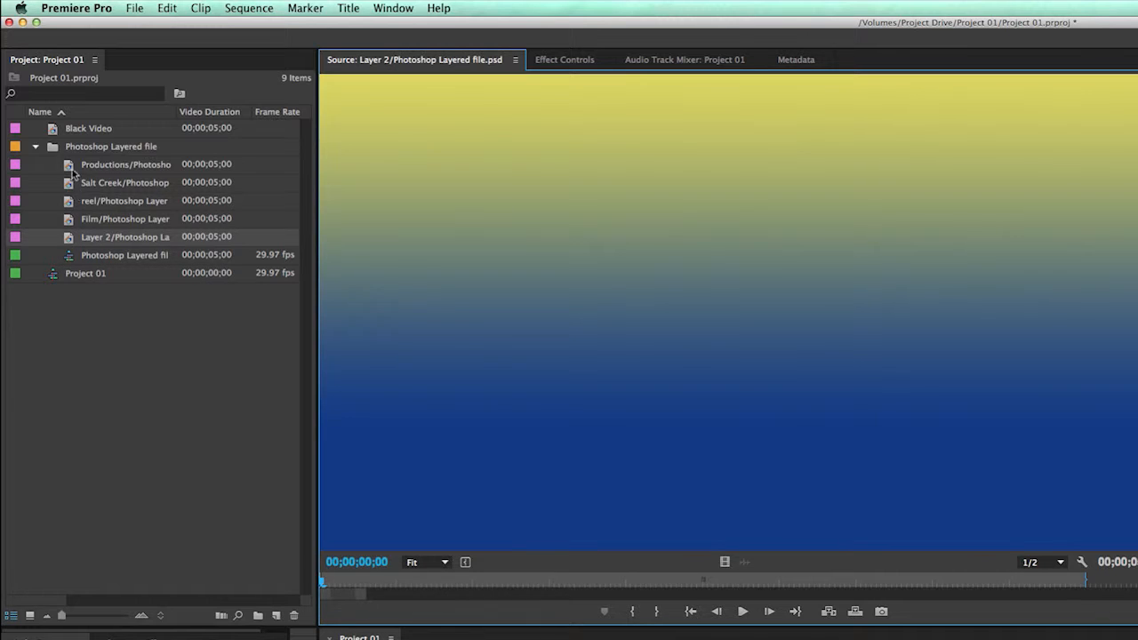
Open the Photoshop Layered file sequence from its bin and examine how the layers are stacked on separate video tracks.
{"action": "double_click", "coordinate": [70, 259]}
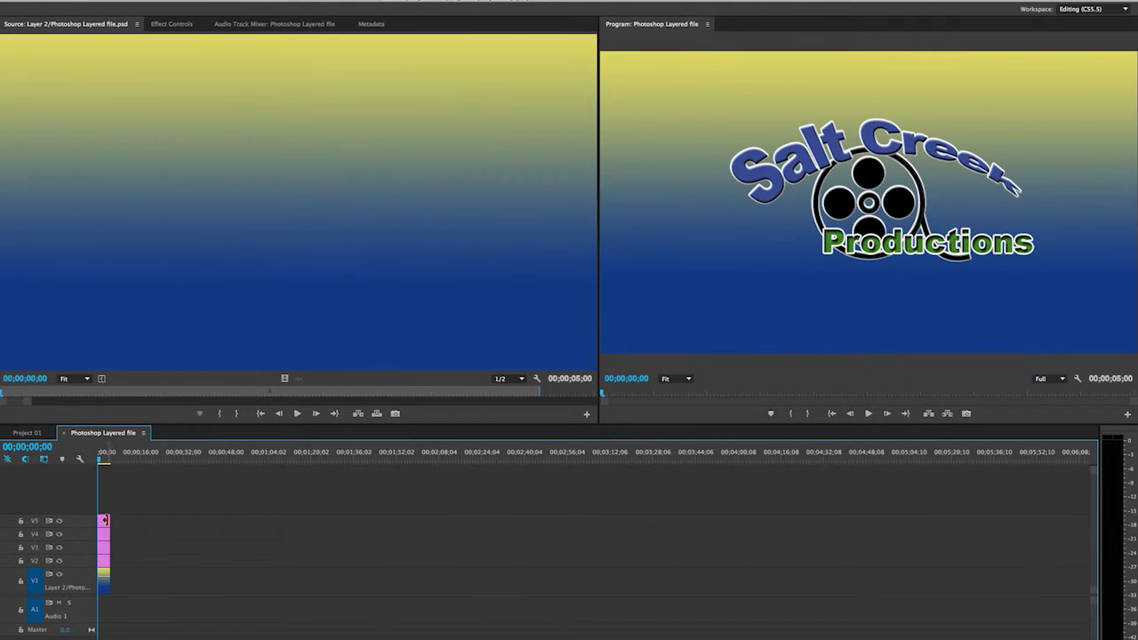
{"action": "key", "text": "equal"}
{"action": "key", "text": "equal"}
{"action": "key", "text": "equal"}
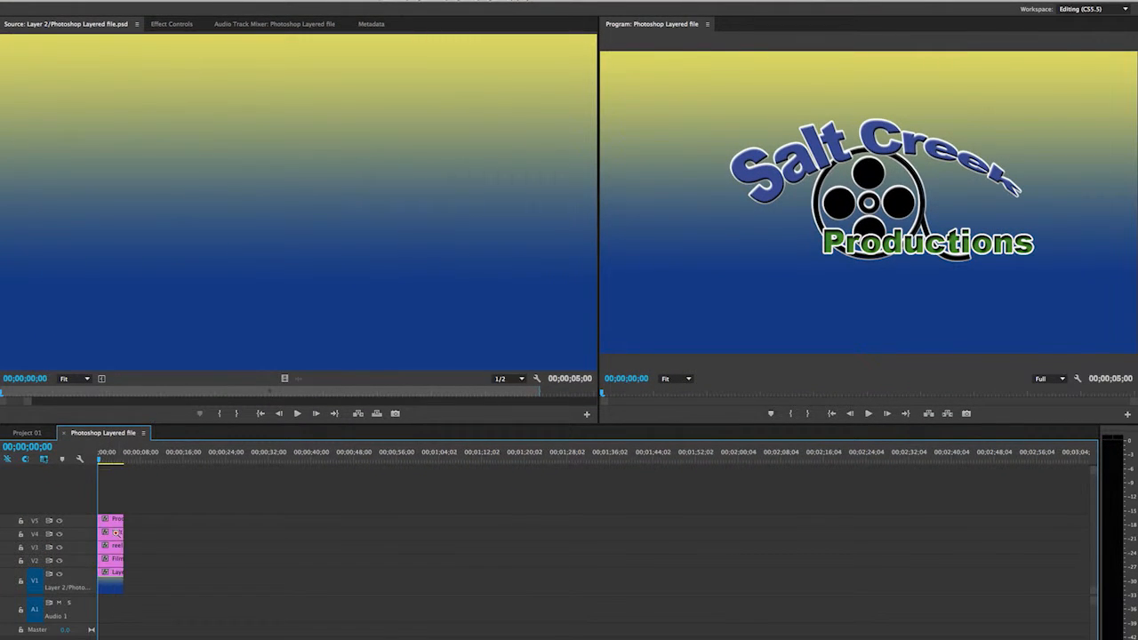
{"action": "key", "text": "equal"}
{"action": "key", "text": "equal"}
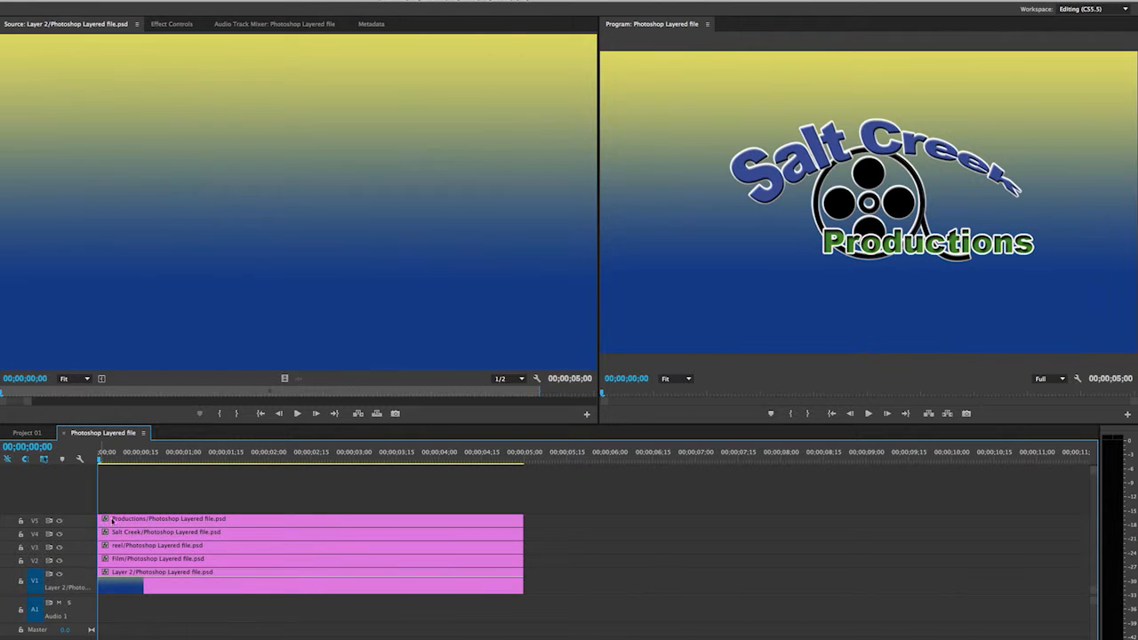
Toggle the output of the Productions, Salt Creek and Layer 2 tracks off and back on to compare the composite.
{"action": "left_click", "coordinate": [59, 521]}
{"action": "left_click", "coordinate": [59, 533]}
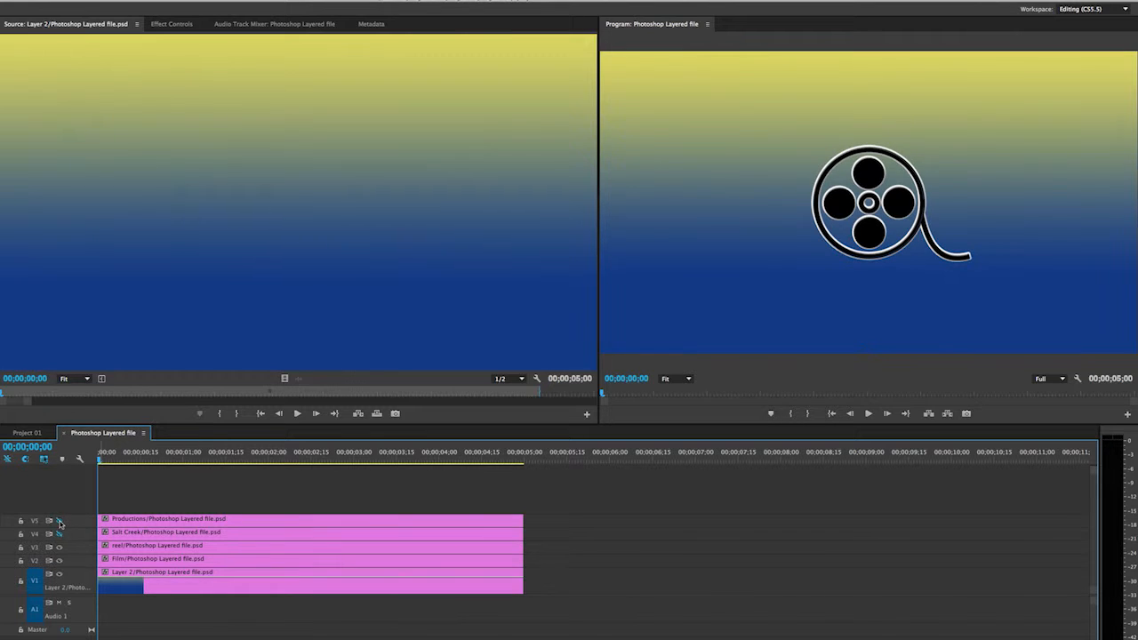
{"action": "left_click", "coordinate": [60, 574]}
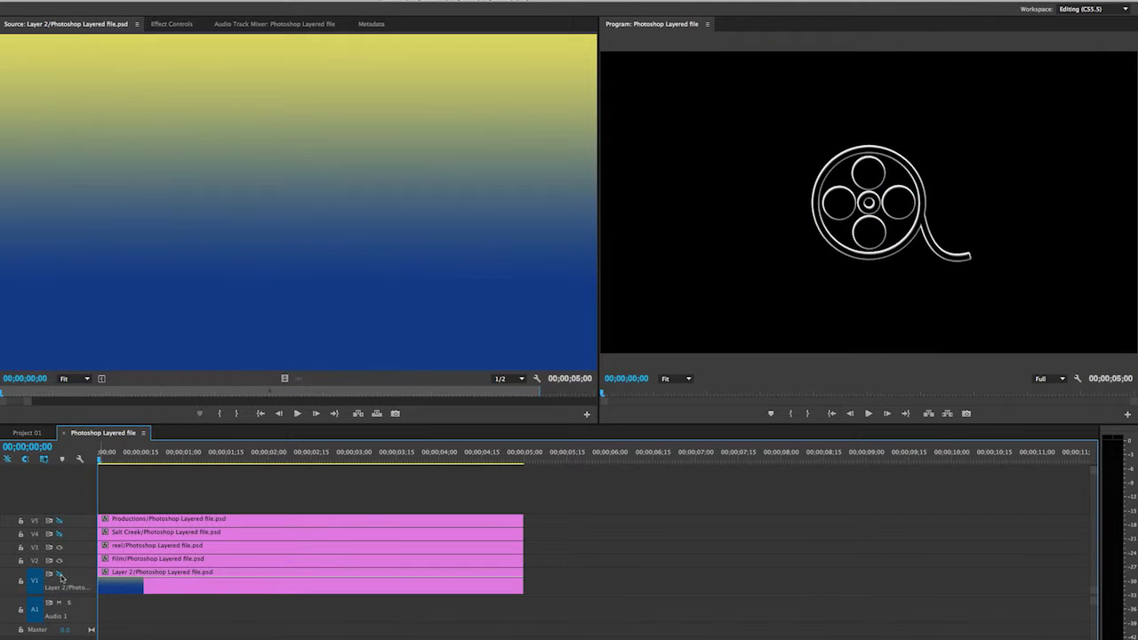
{"action": "left_click", "coordinate": [60, 576]}
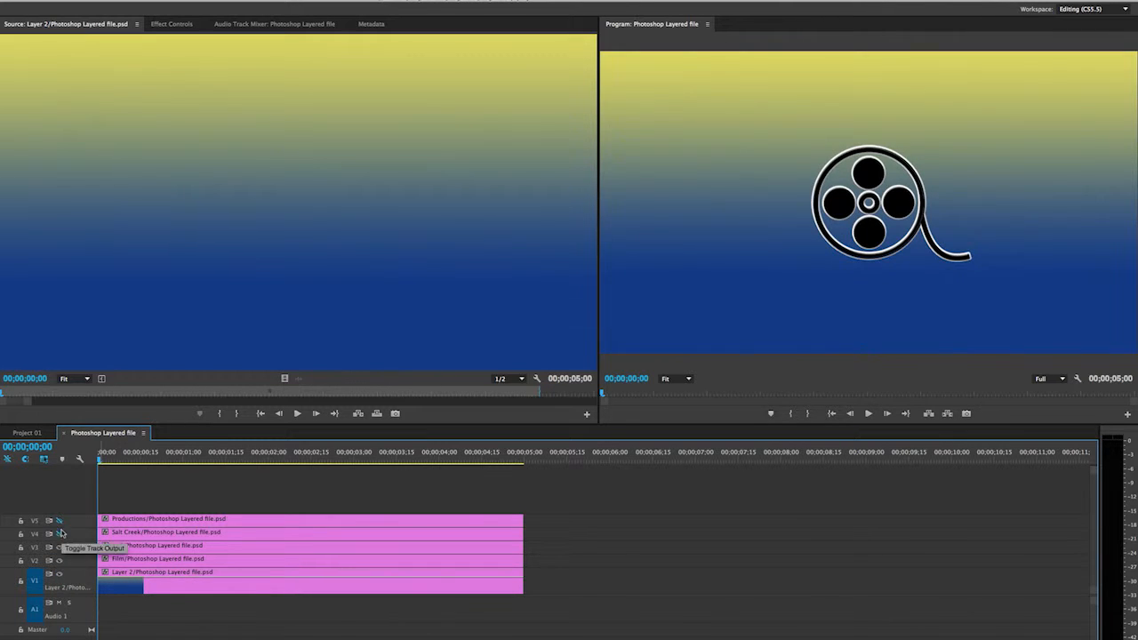
{"action": "left_click", "coordinate": [59, 534]}
{"action": "left_click", "coordinate": [60, 521]}
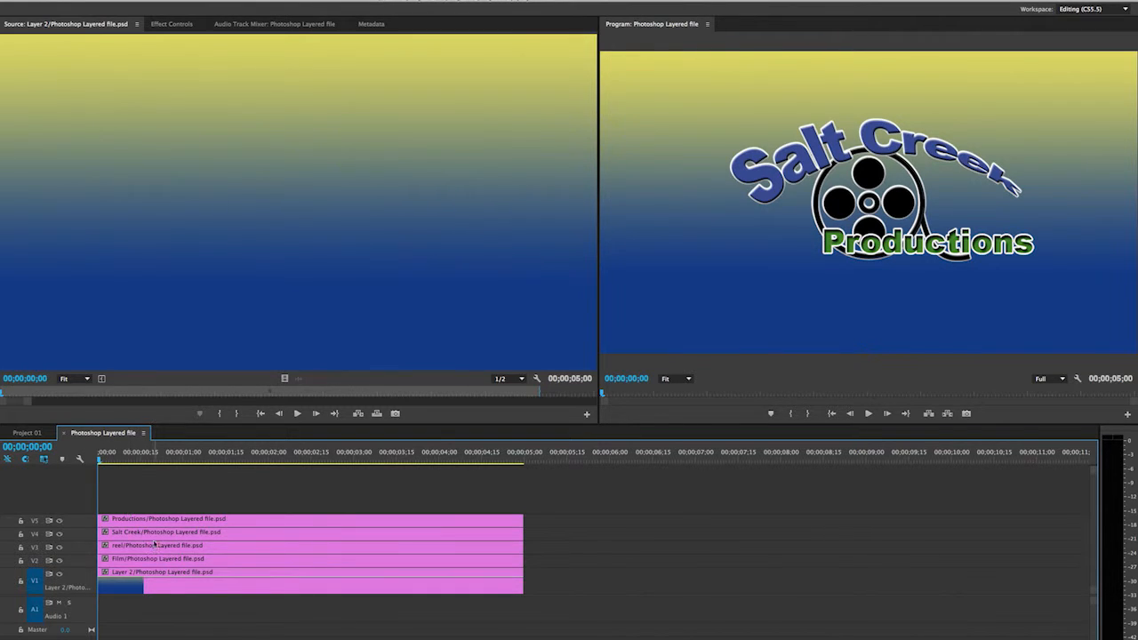
Close the layered sequence and nest it as a clip on V1 at the start of the Project 01 timeline.
{"action": "left_click", "coordinate": [64, 433]}
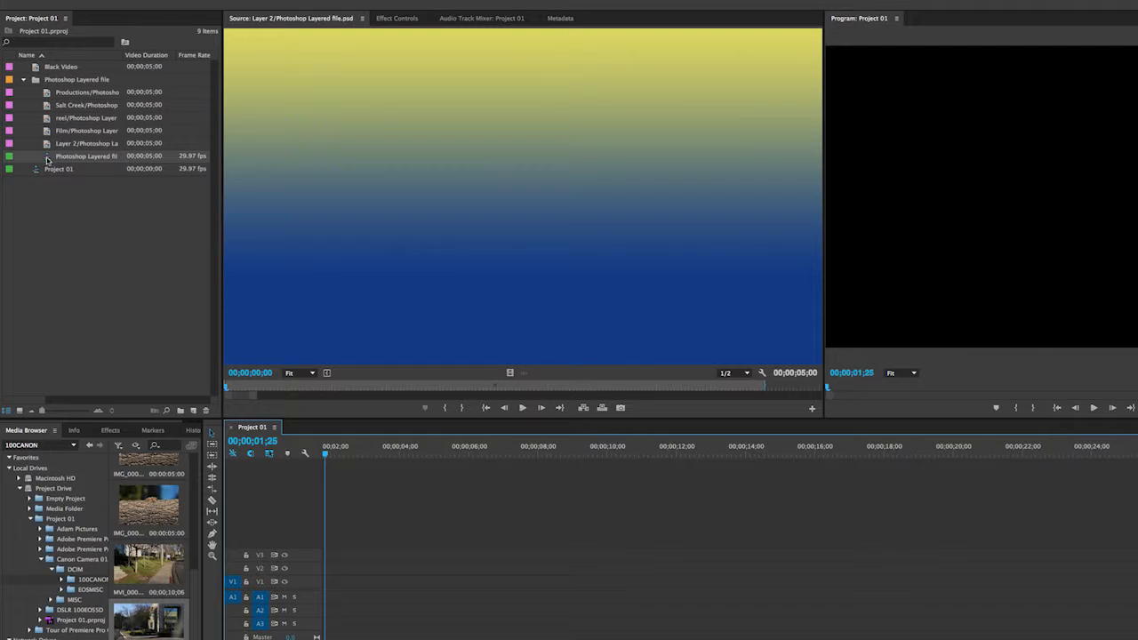
{"action": "left_click_drag", "start_coordinate": [47, 160], "coordinate": [325, 587]}
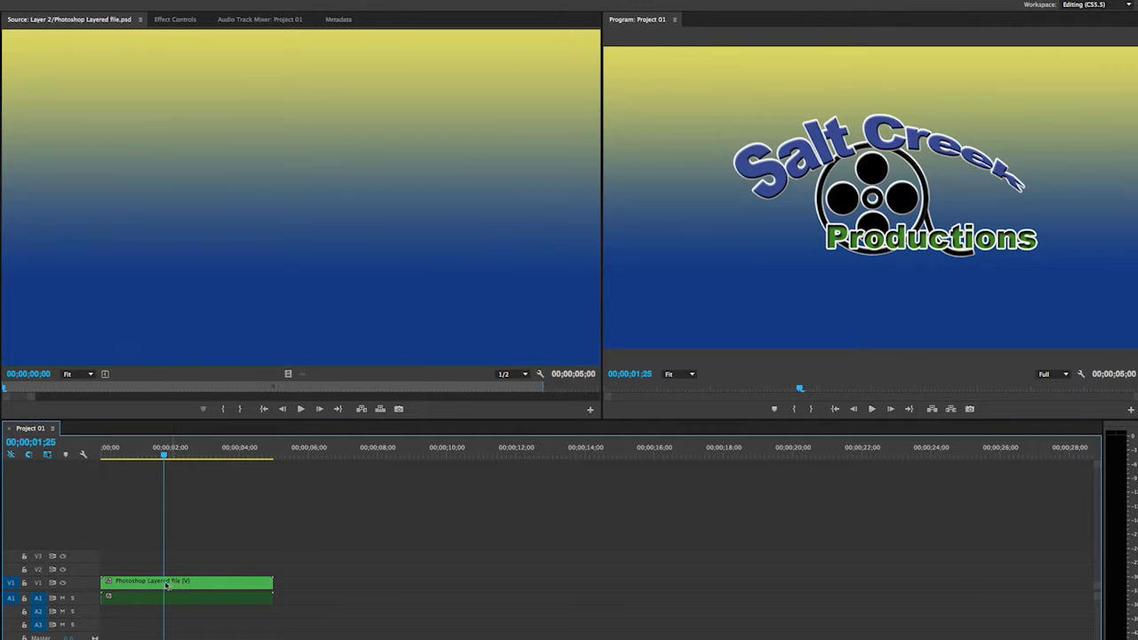
{"action": "left_click_drag", "start_coordinate": [196, 585], "coordinate": [167, 585]}
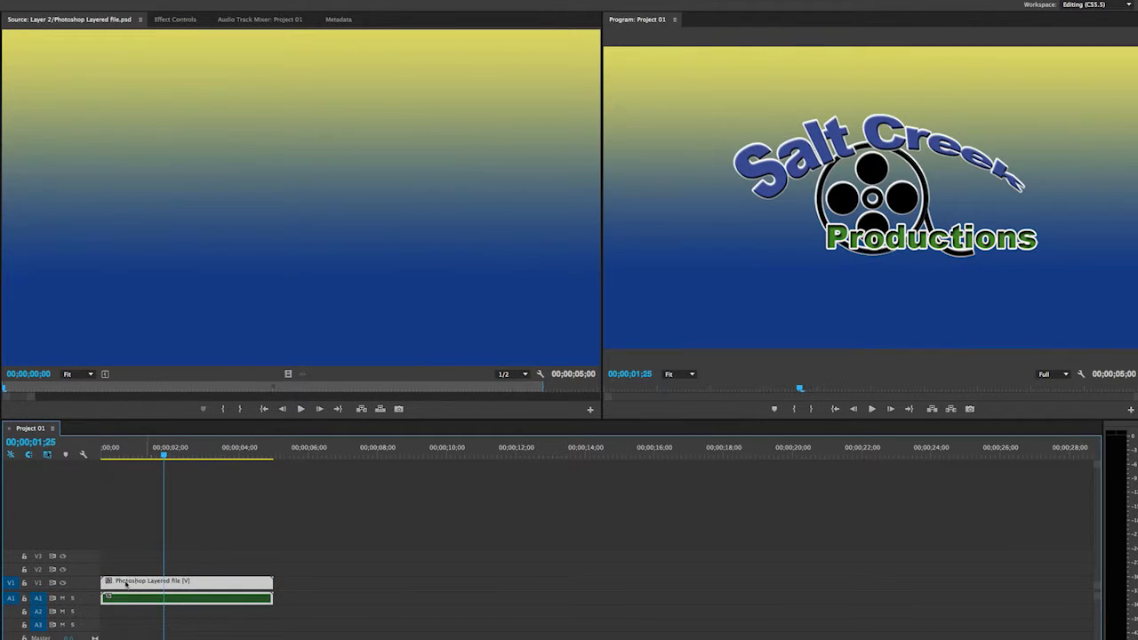
Delete only the audio portion of the nested Photoshop Layered file clip on A1.
{"action": "left_click", "coordinate": [205, 562]}
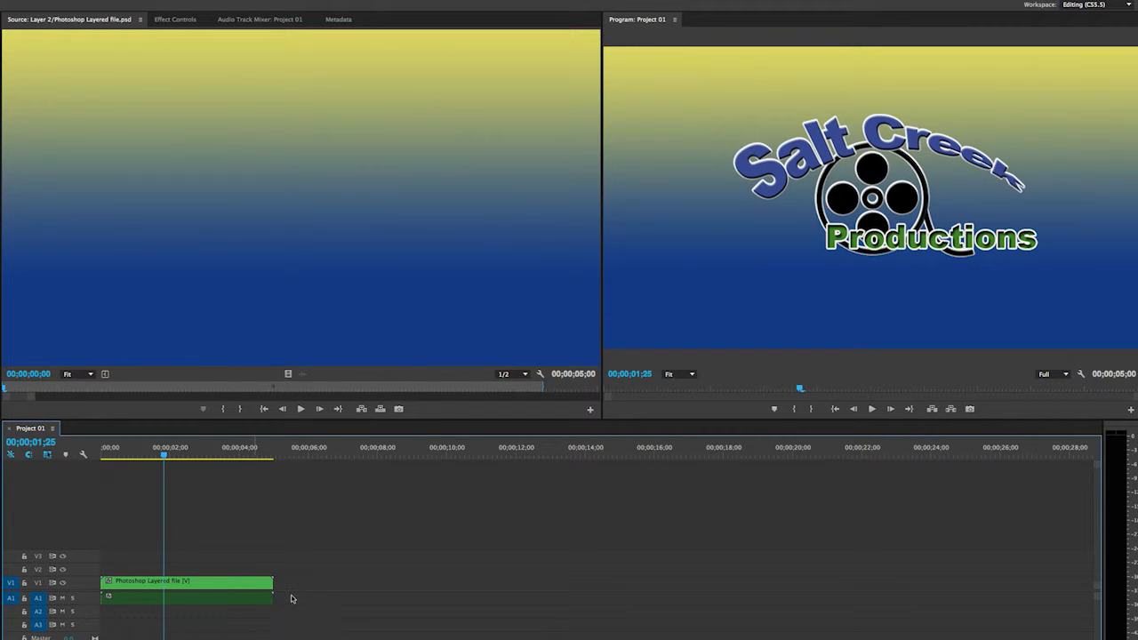
{"action": "left_click_drag", "start_coordinate": [293, 596], "coordinate": [146, 612]}
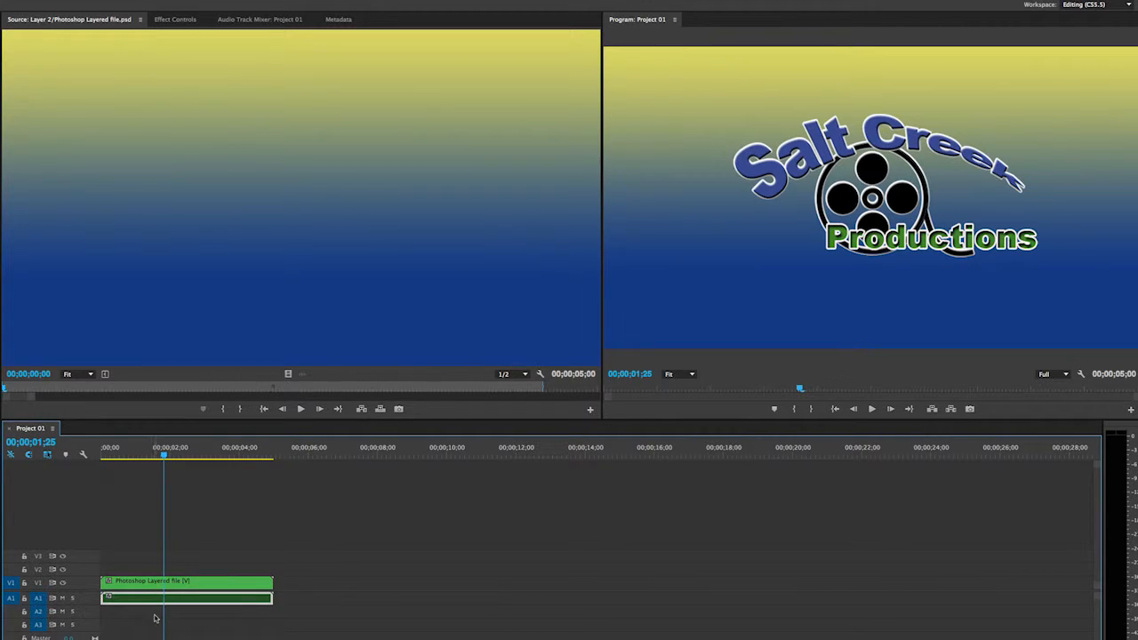
{"action": "key", "text": "Delete"}
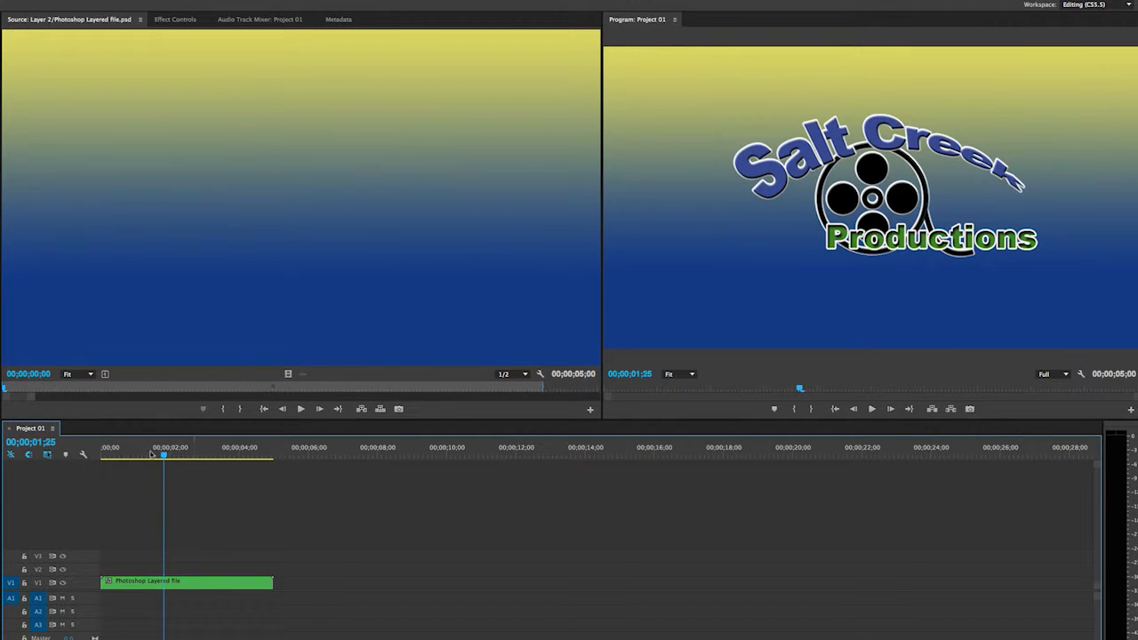
Open the nested clip's sequence, turn off output of V5 and V4, and check the change in the Project 01 timeline.
{"action": "left_click_drag", "start_coordinate": [167, 460], "coordinate": [151, 459]}
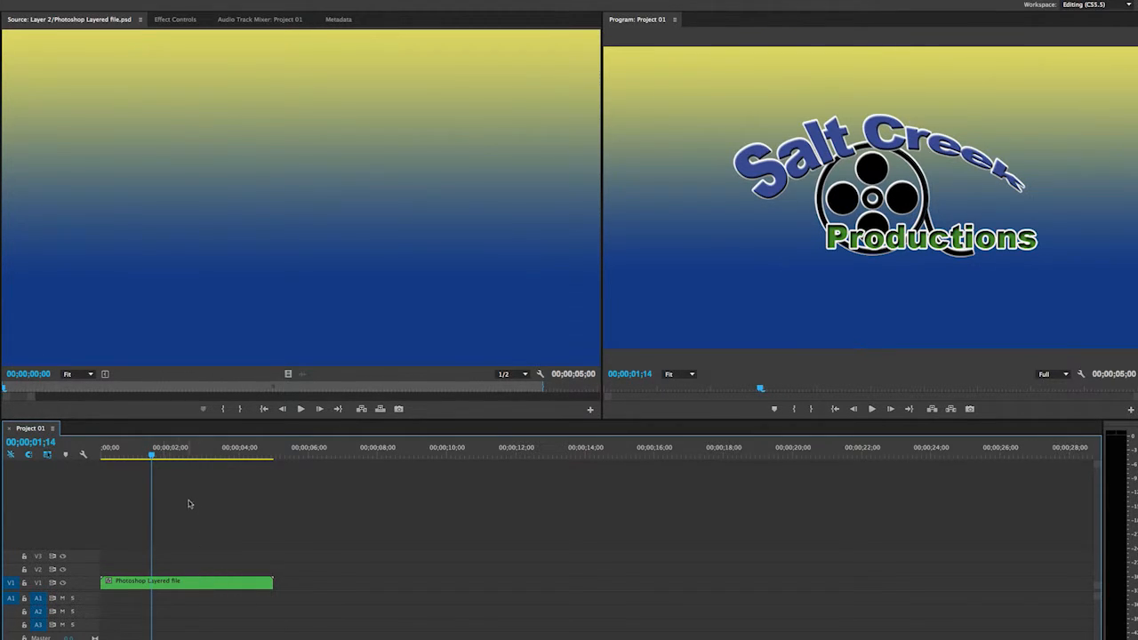
{"action": "mouse_move", "coordinate": [175, 584]}
{"action": "left_mouse_down"}
{"action": "mouse_move", "coordinate": [261, 584]}
{"action": "mouse_move", "coordinate": [175, 580]}
{"action": "left_mouse_up"}
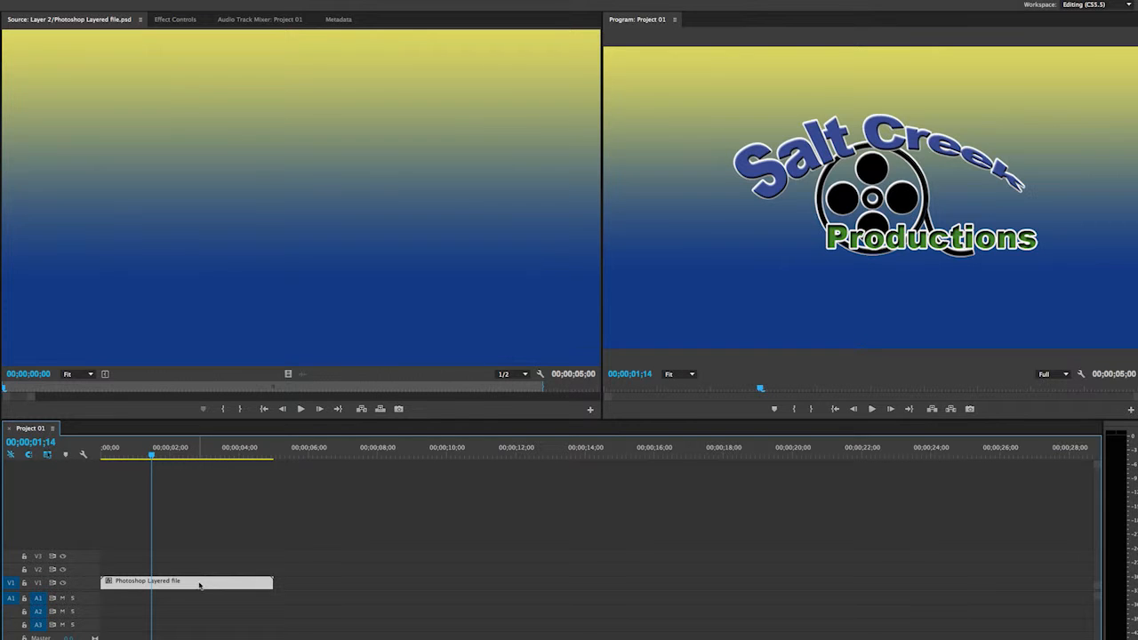
{"action": "double_click", "coordinate": [182, 584]}
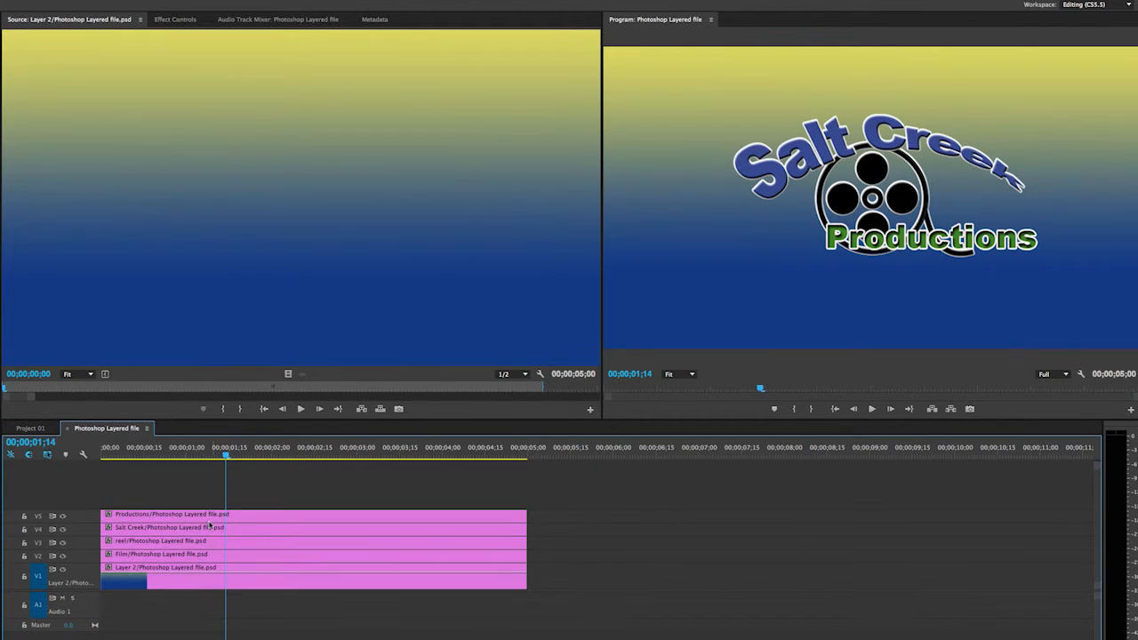
{"action": "left_click", "coordinate": [62, 516]}
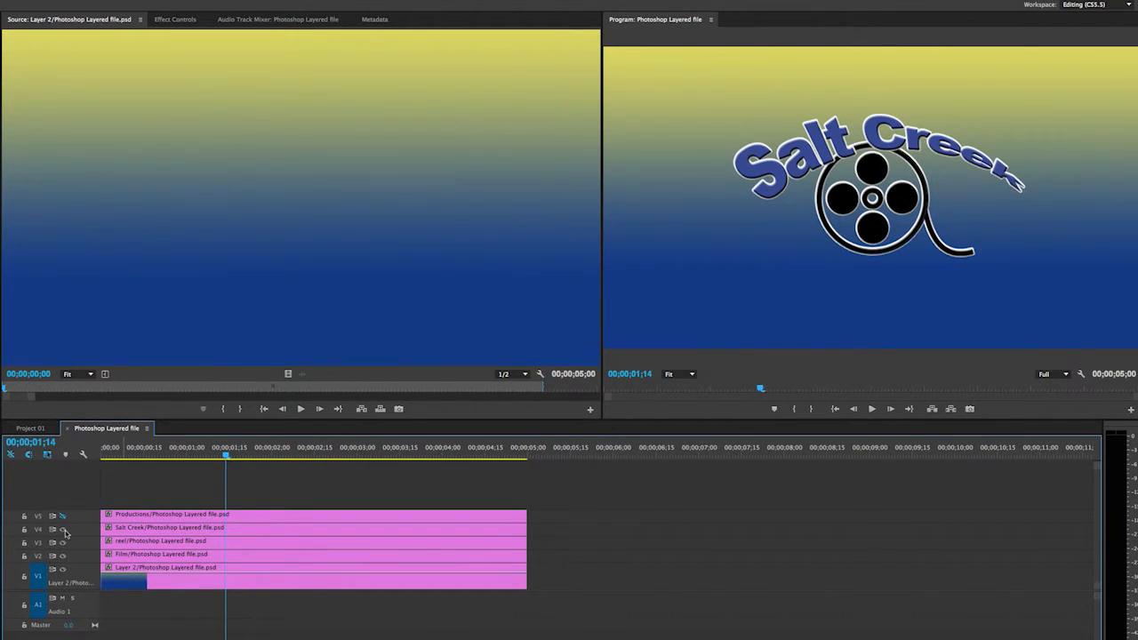
{"action": "left_click", "coordinate": [63, 529]}
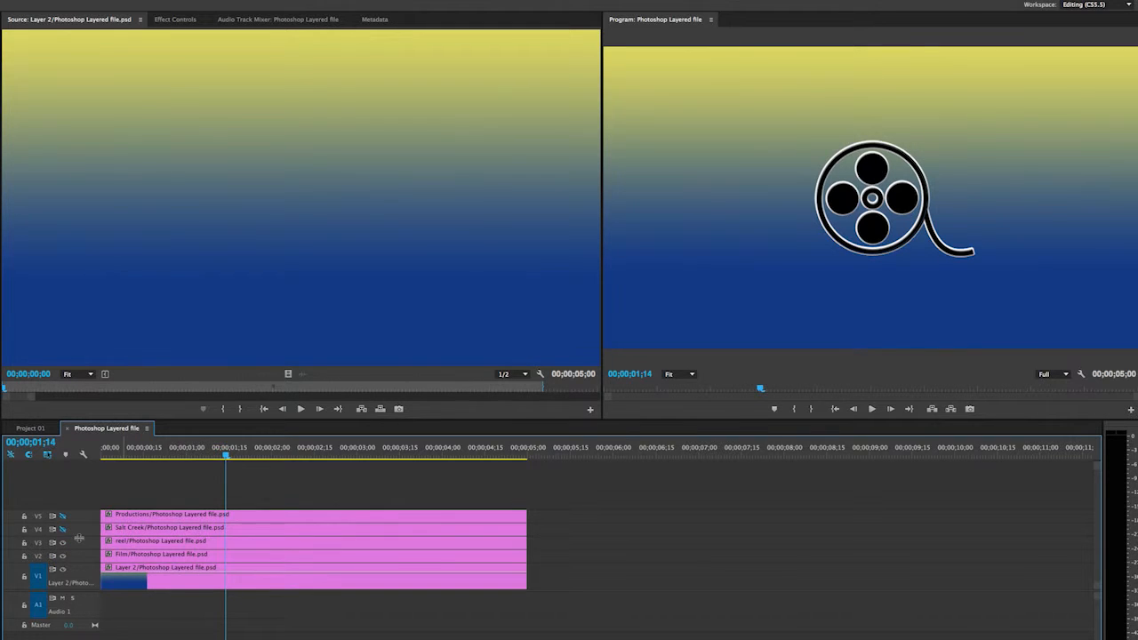
{"action": "left_click", "coordinate": [66, 428]}
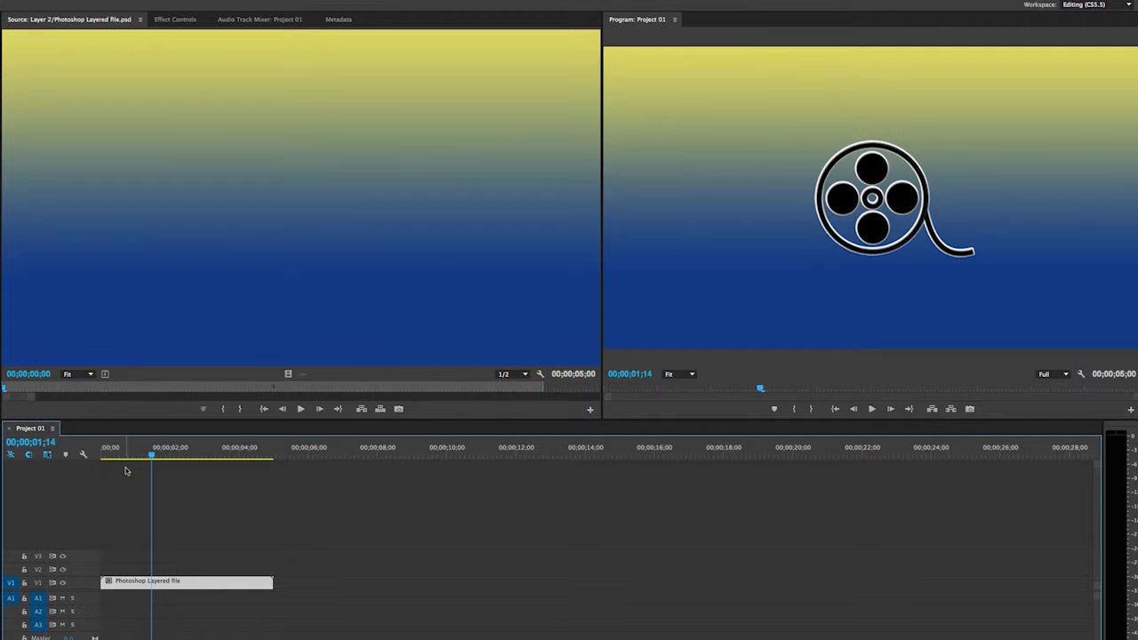
{"action": "mouse_move", "coordinate": [153, 456]}
{"action": "left_mouse_down"}
{"action": "mouse_move", "coordinate": [203, 455]}
{"action": "mouse_move", "coordinate": [140, 455]}
{"action": "mouse_move", "coordinate": [177, 455]}
{"action": "mouse_move", "coordinate": [168, 455]}
{"action": "left_mouse_up"}
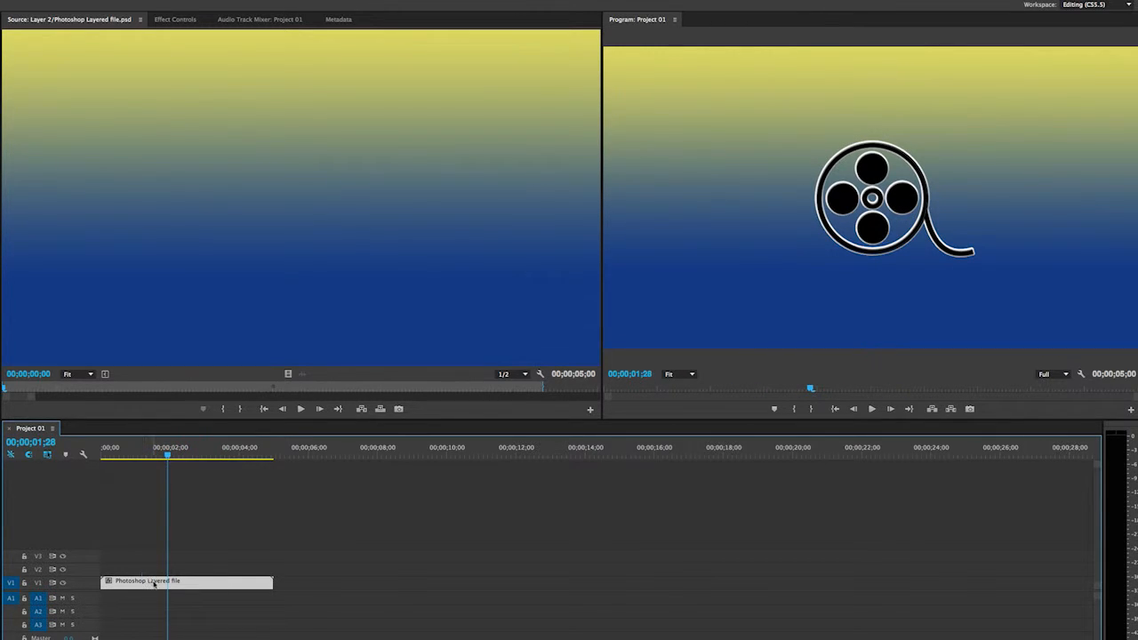
Reopen the nested clip's sequence, turn the output of V5 and V4 back on, and return to Project 01.
{"action": "double_click", "coordinate": [153, 583]}
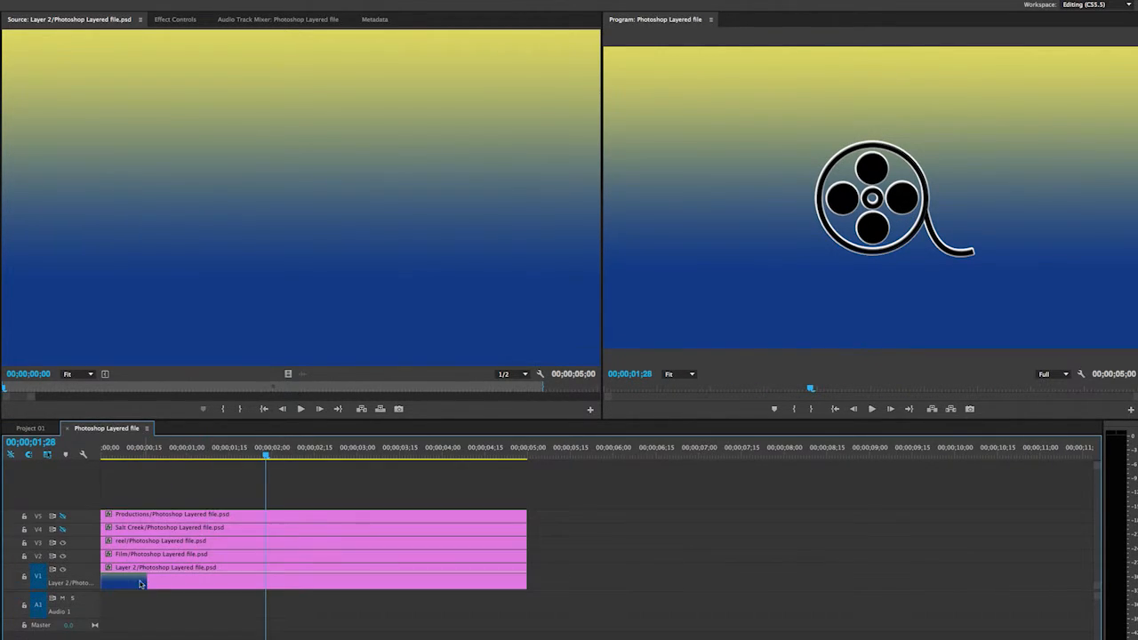
{"action": "left_click", "coordinate": [62, 516]}
{"action": "left_click", "coordinate": [62, 529]}
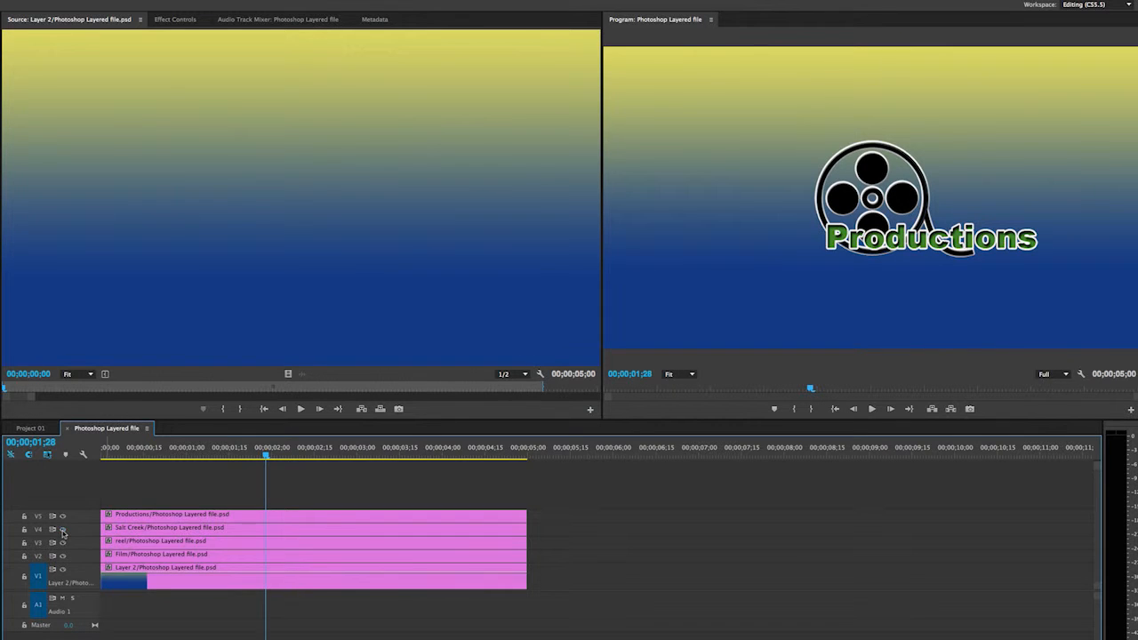
{"action": "left_click", "coordinate": [36, 429]}
{"action": "left_click", "coordinate": [79, 429]}
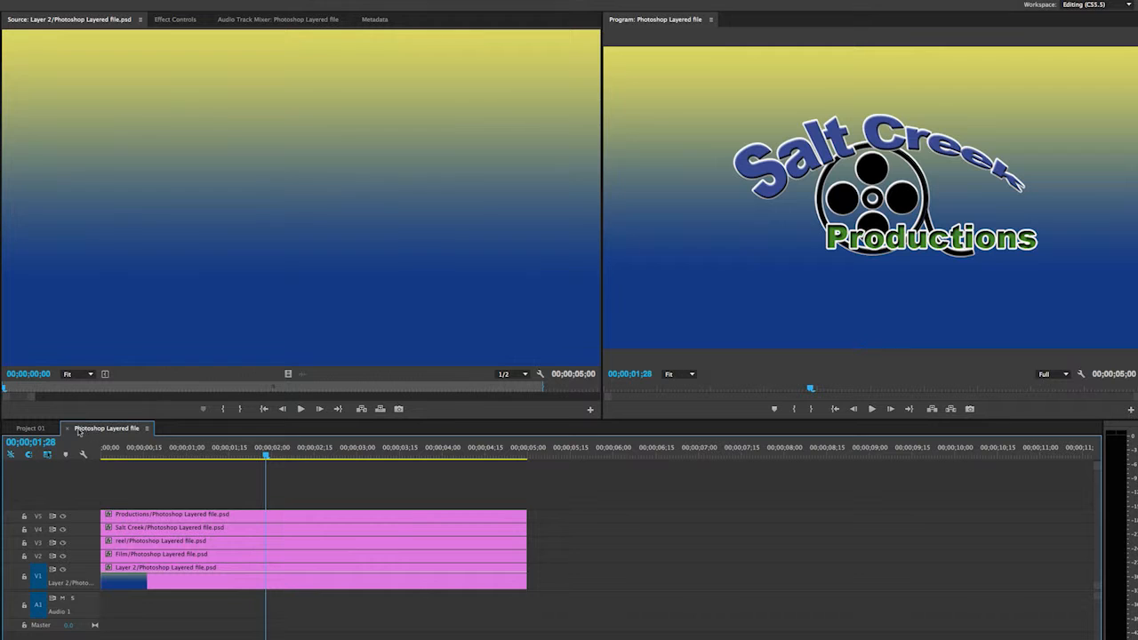
{"action": "left_click", "coordinate": [69, 429]}
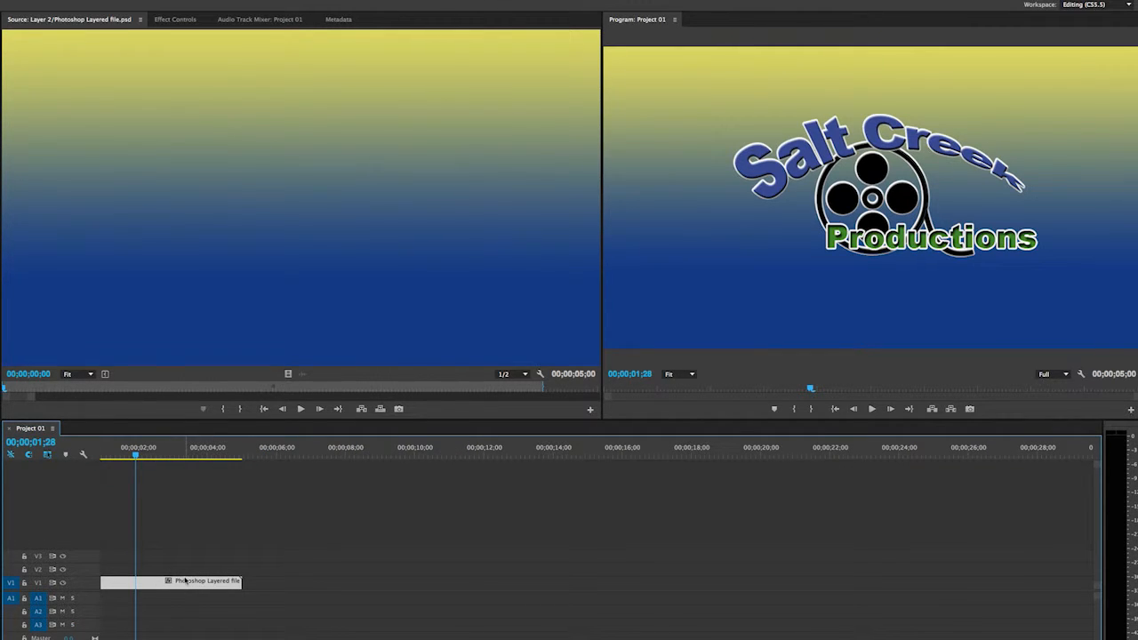
Open the nested Photoshop Layered file sequence twice to examine its layers, moving the Project 01 playhead to 00;00;02;16 in between, and return to Project 01.
{"action": "mouse_move", "coordinate": [185, 581]}
{"action": "double_click", "coordinate": [152, 584]}
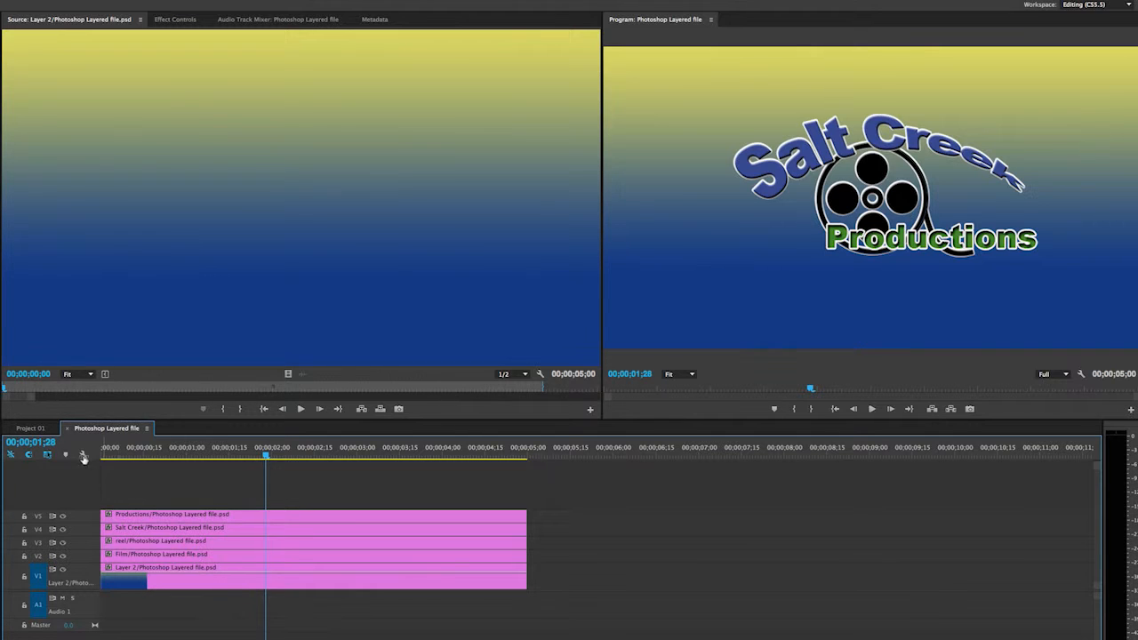
{"action": "left_click", "coordinate": [66, 427]}
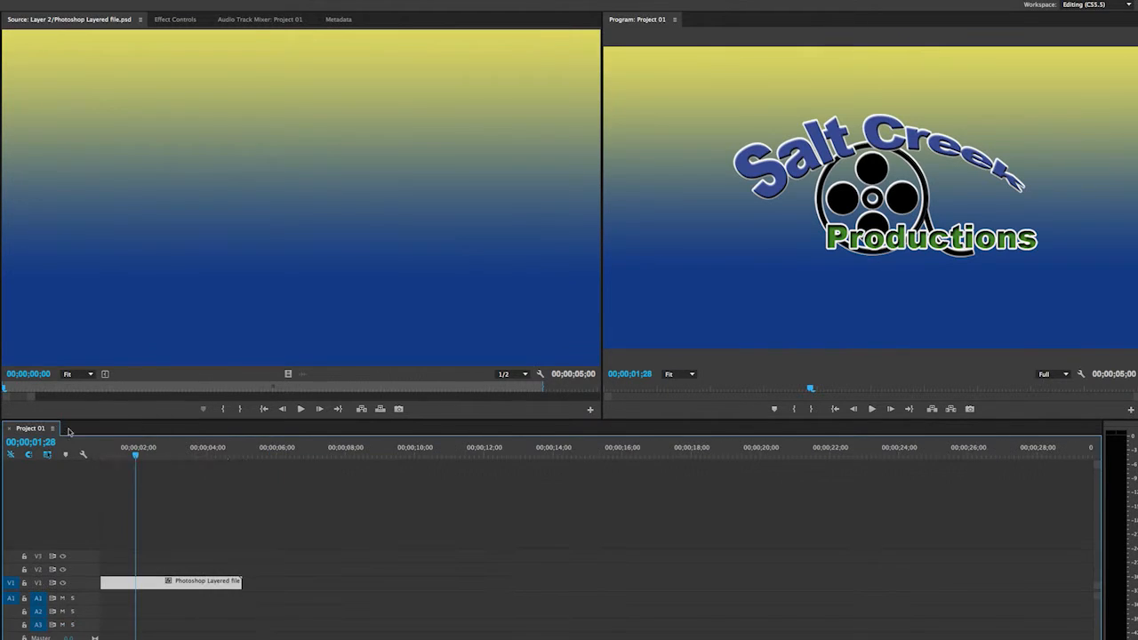
{"action": "left_click", "coordinate": [156, 456]}
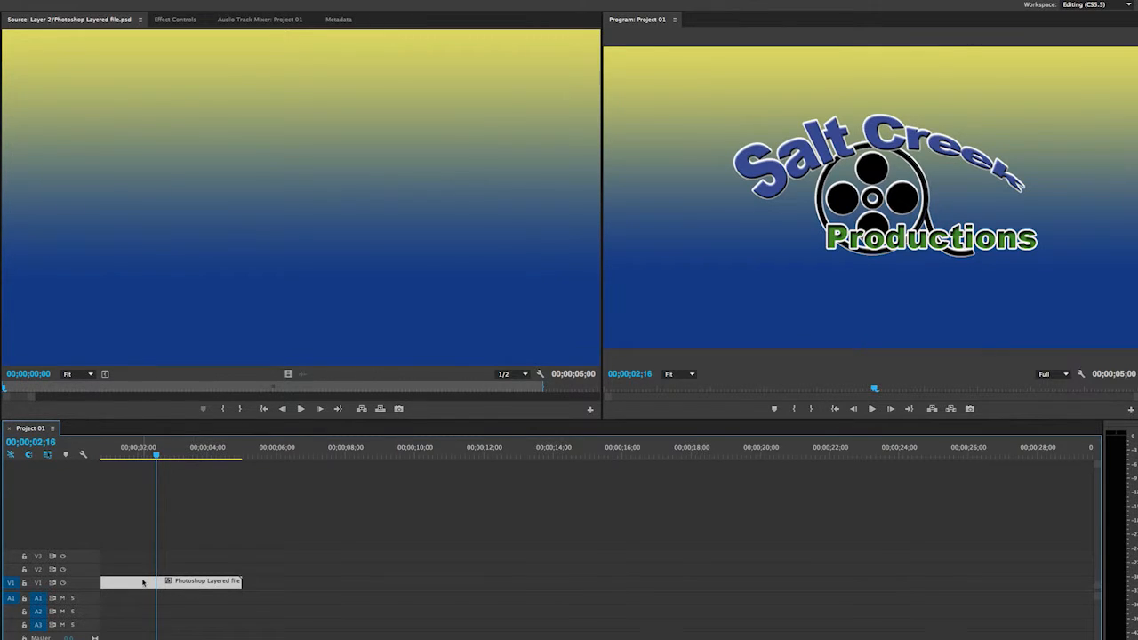
{"action": "double_click", "coordinate": [142, 582]}
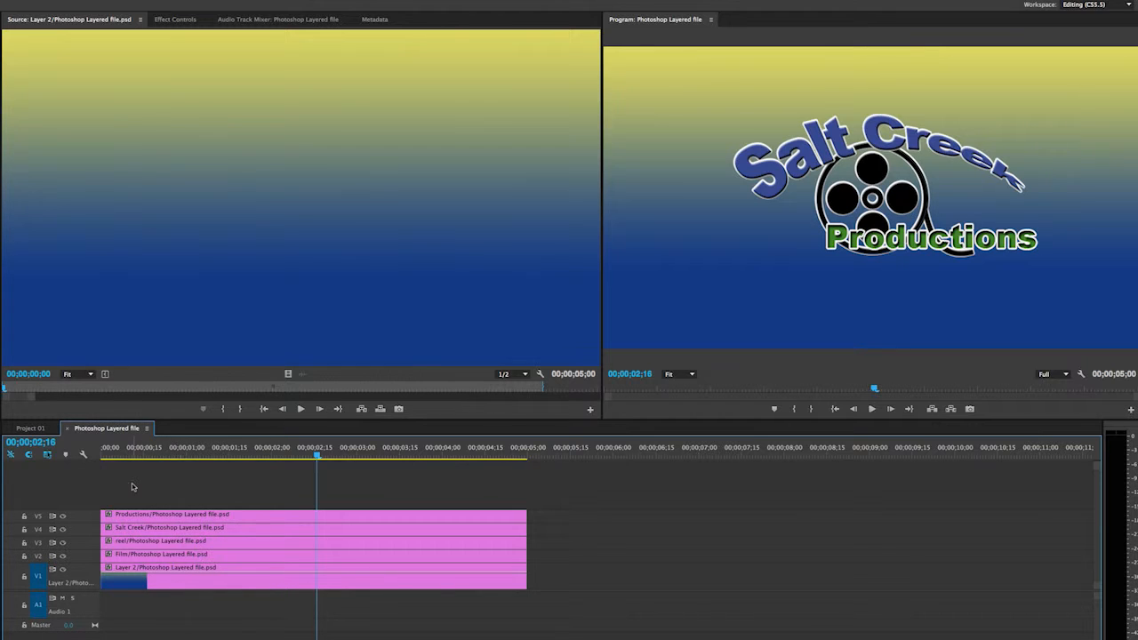
{"action": "left_click", "coordinate": [68, 428]}
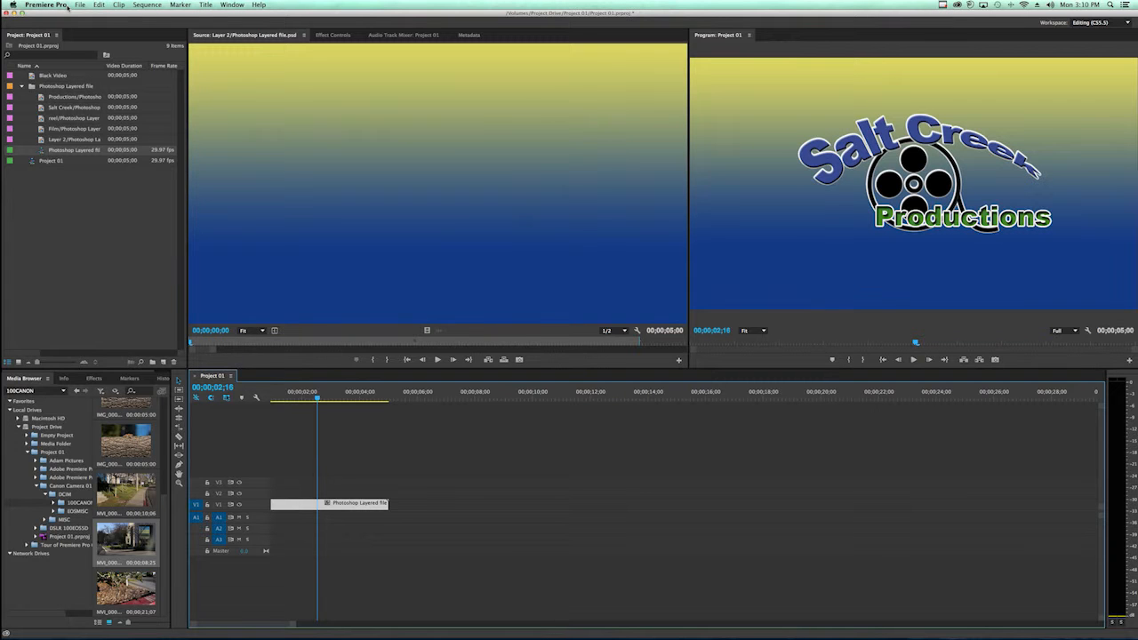
Turn on Default scale to frame size in the General preferences.
{"action": "left_click", "coordinate": [67, 6]}
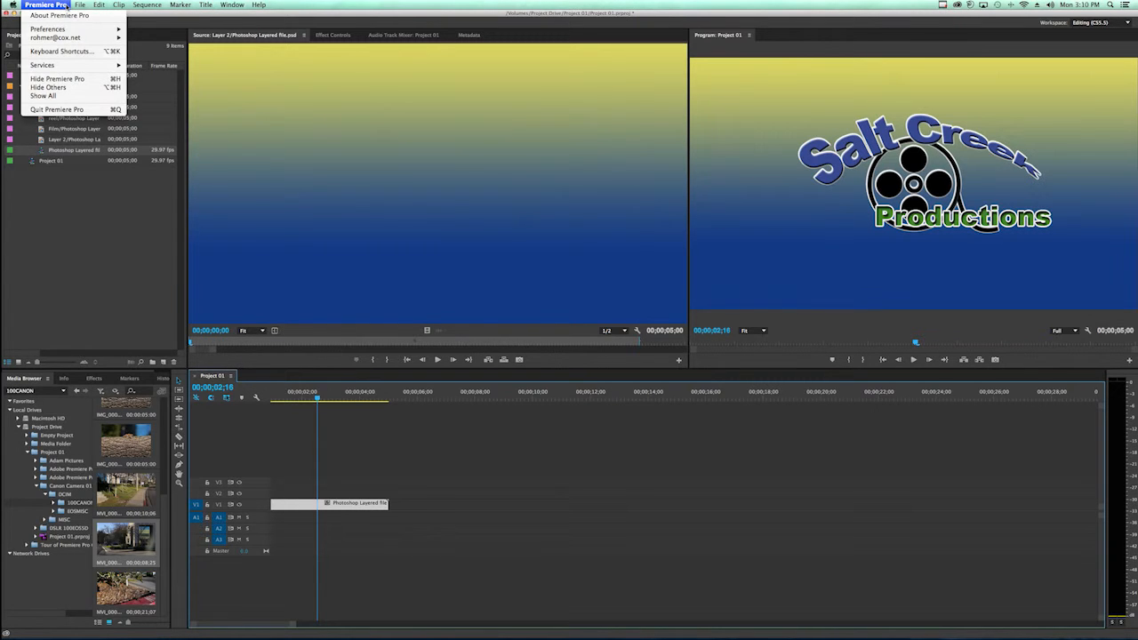
{"action": "mouse_move", "coordinate": [89, 28]}
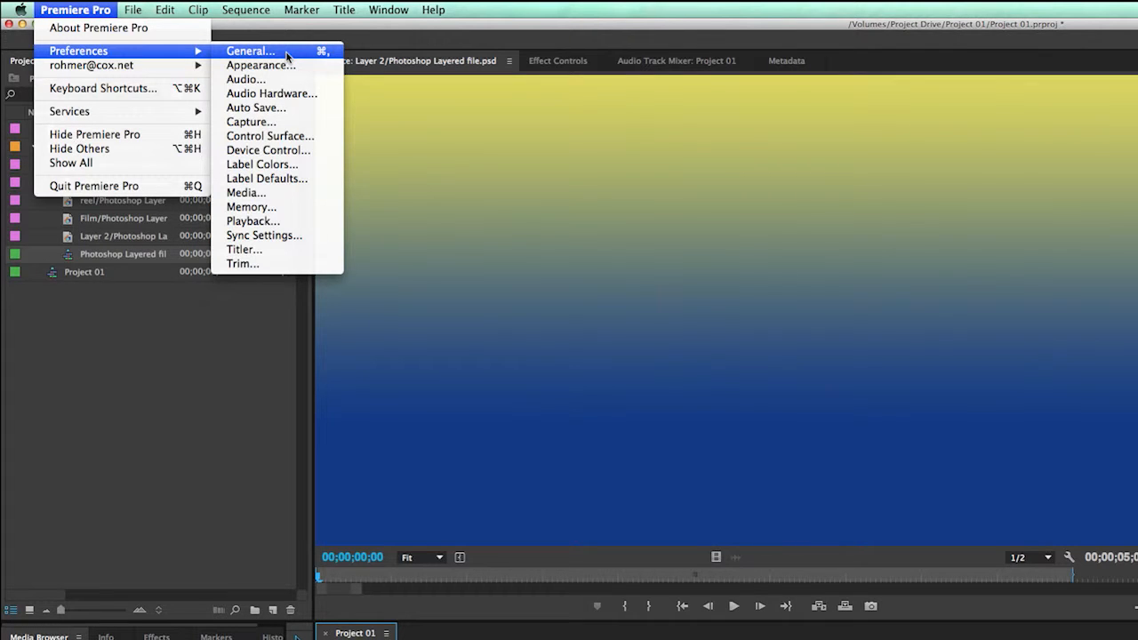
{"action": "mouse_move", "coordinate": [169, 10]}
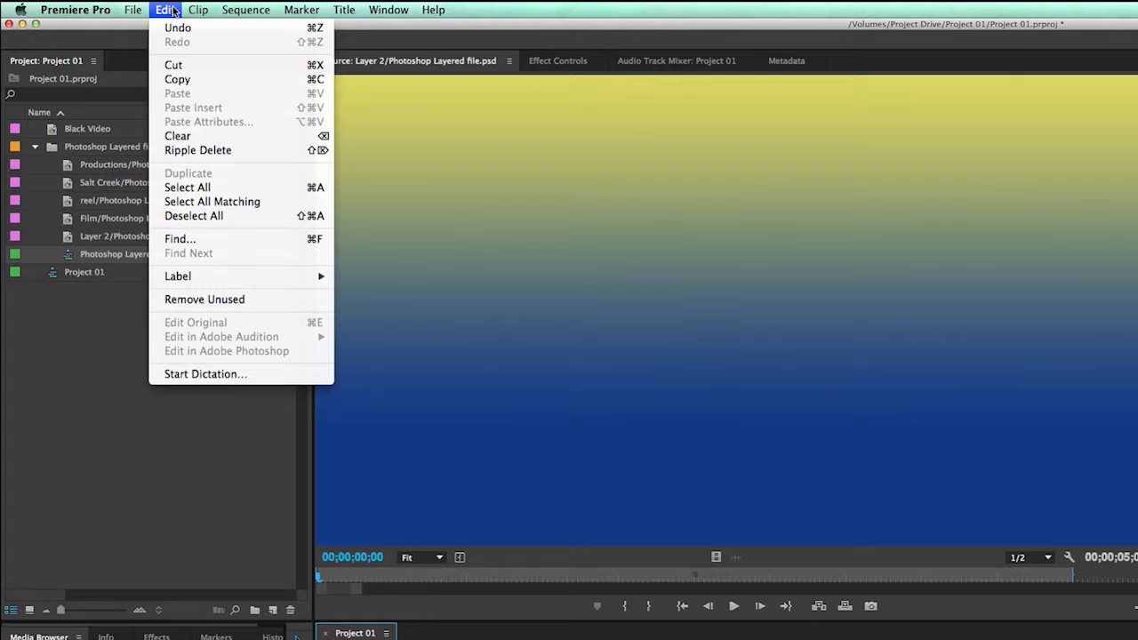
{"action": "mouse_move", "coordinate": [100, 12]}
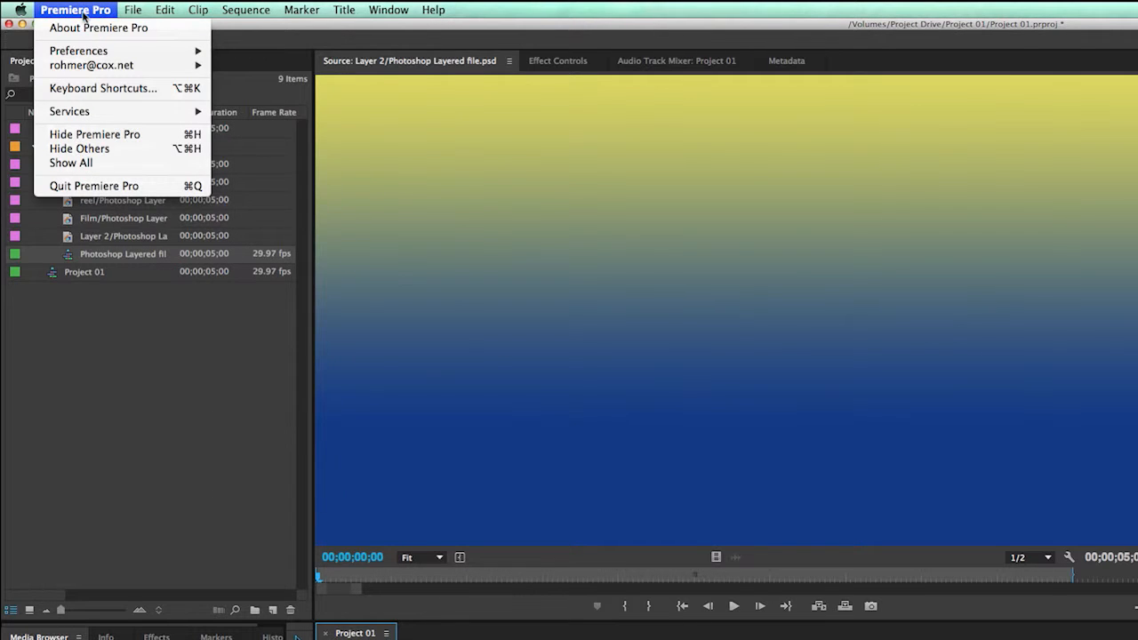
{"action": "mouse_move", "coordinate": [115, 52]}
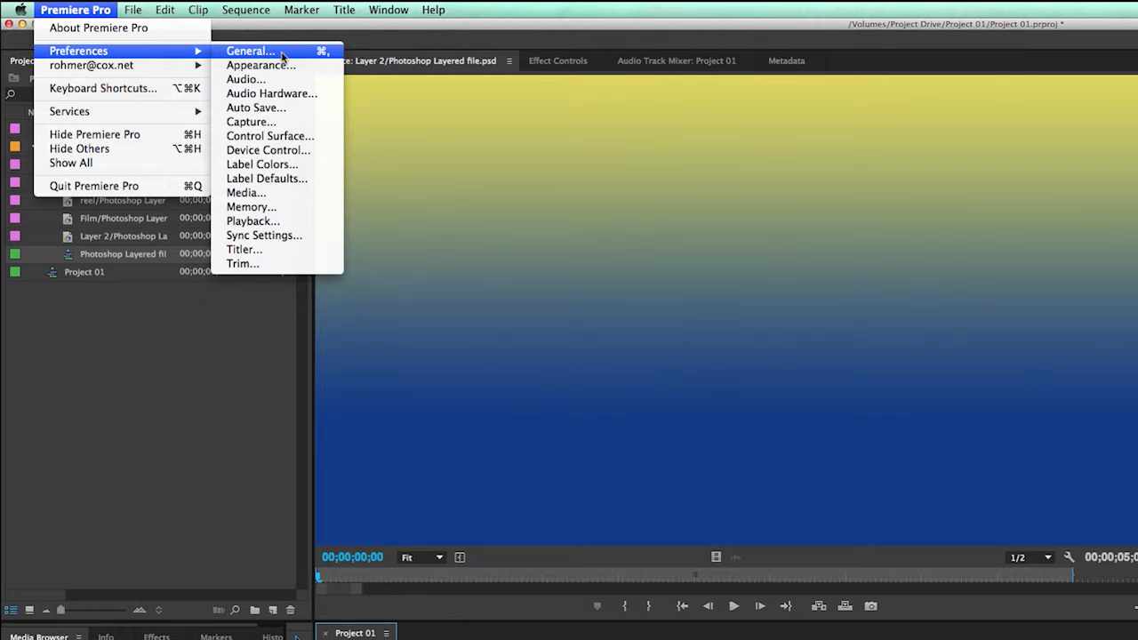
{"action": "left_click", "coordinate": [285, 57]}
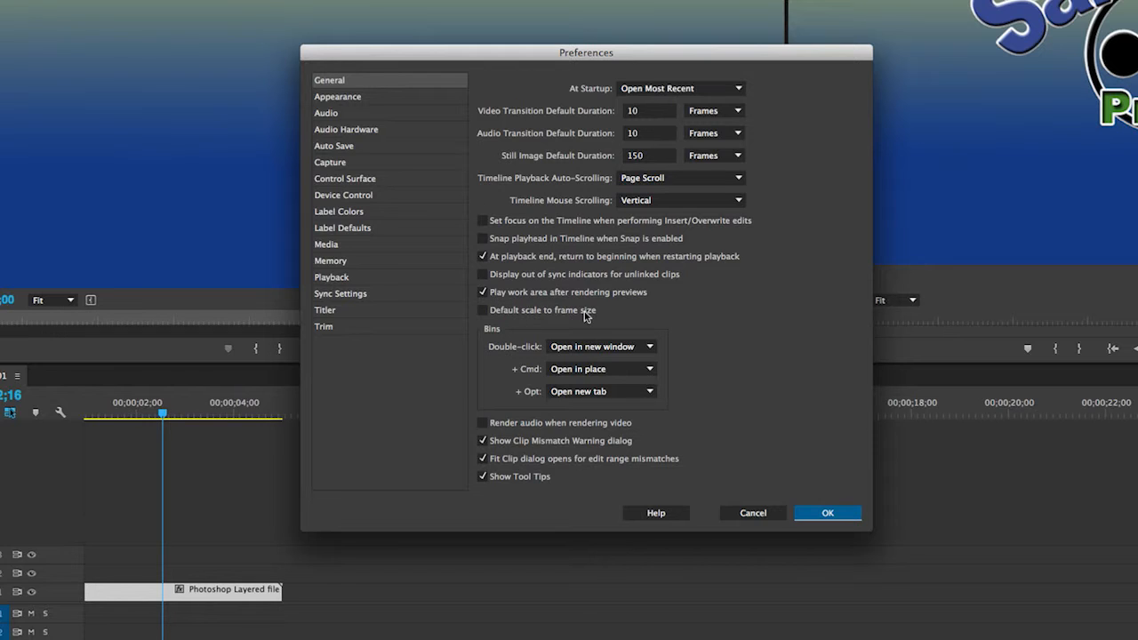
{"action": "left_click", "coordinate": [481, 312]}
{"action": "left_click", "coordinate": [827, 513]}
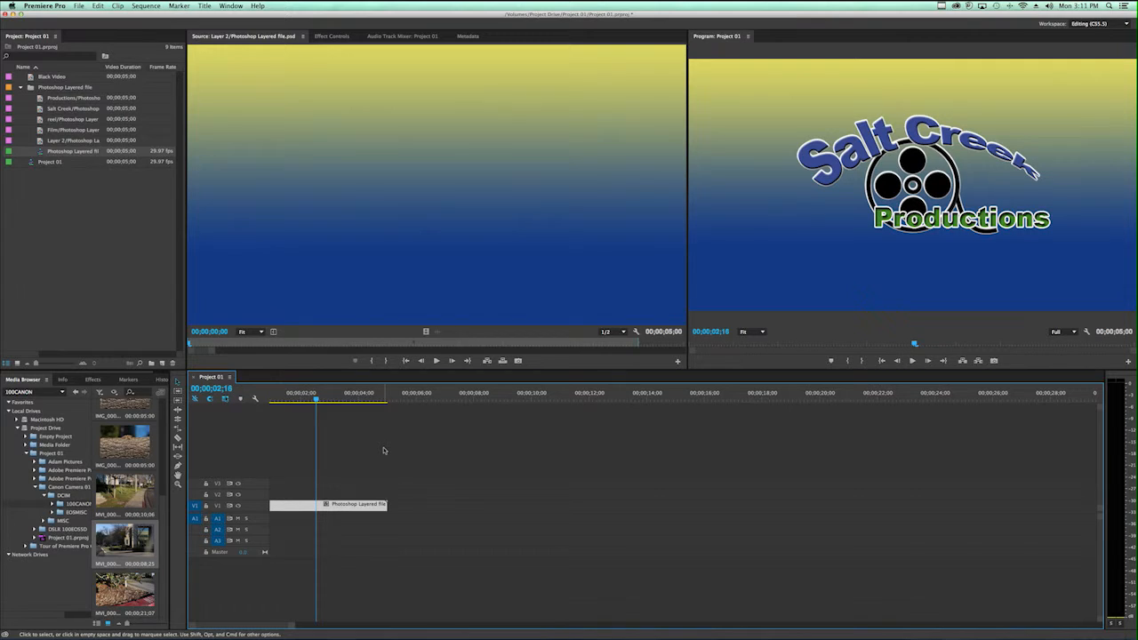
Import the still image IMG_0550.JPG from the DSLR 100EOSSD folder into the project.
{"action": "key", "text": "cmd+s"}
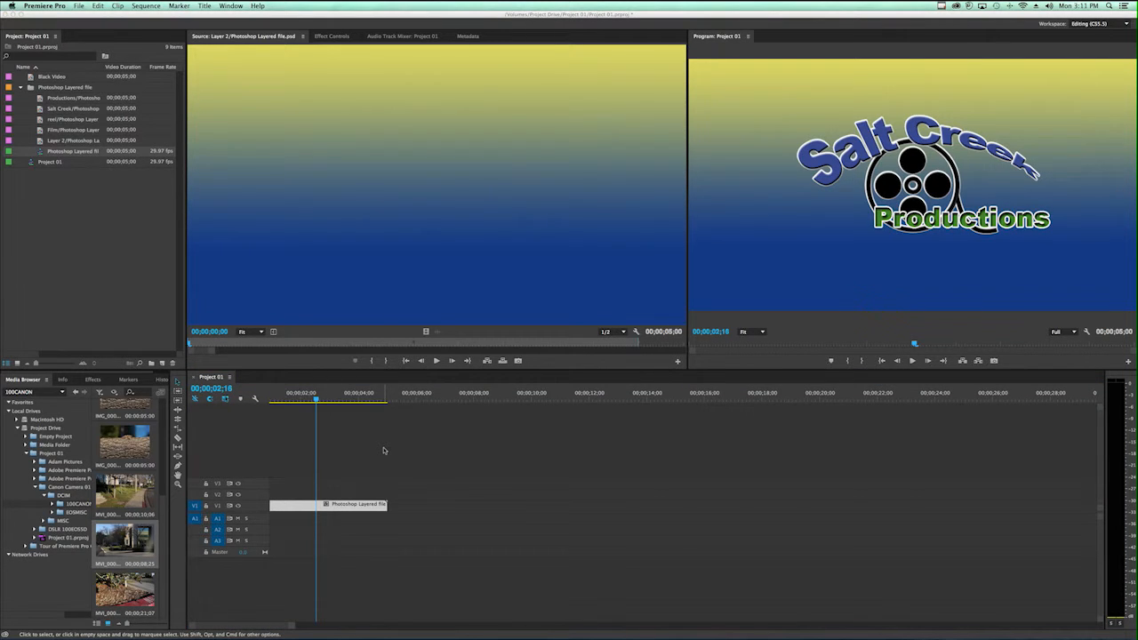
{"action": "left_click", "coordinate": [130, 234]}
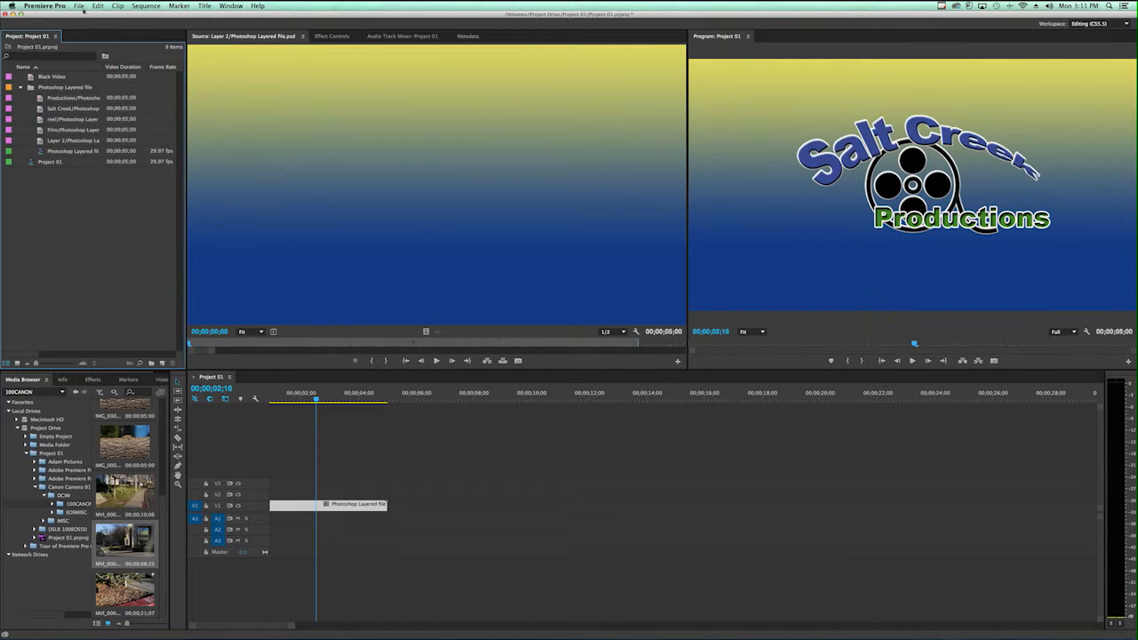
{"action": "left_click", "coordinate": [81, 6]}
{"action": "left_click", "coordinate": [105, 210]}
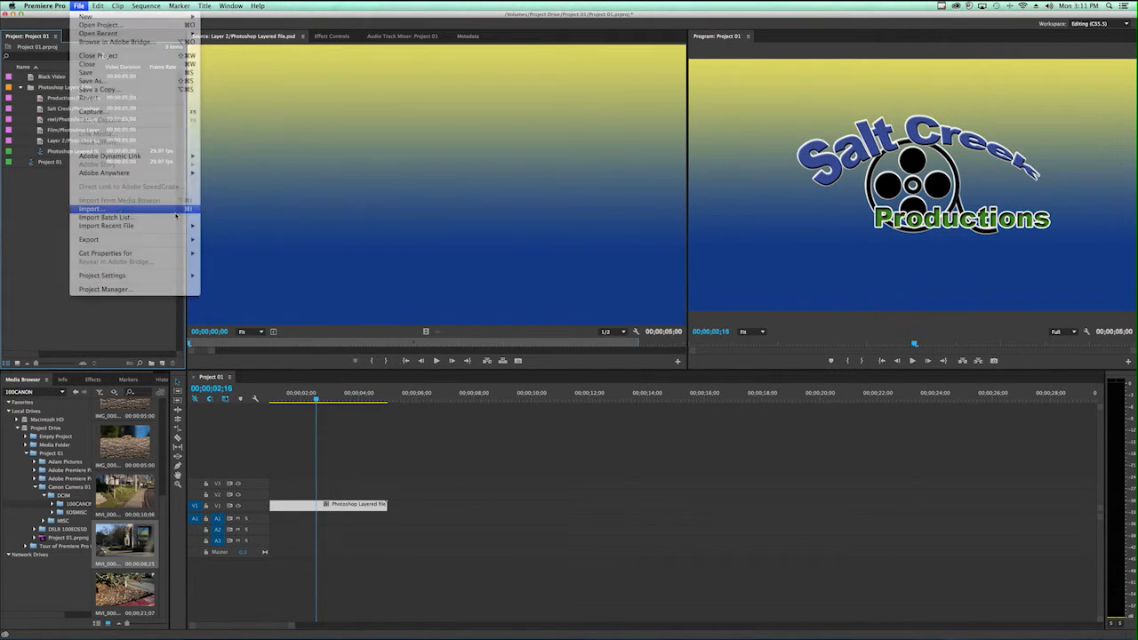
{"action": "left_click", "coordinate": [573, 127]}
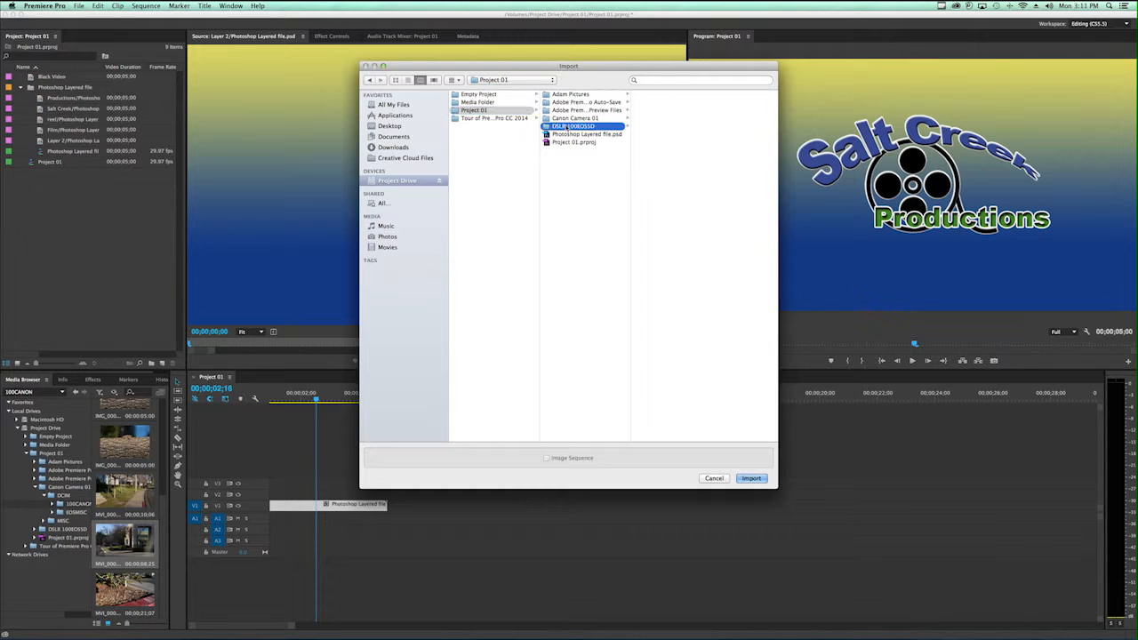
{"action": "key", "text": "Right"}
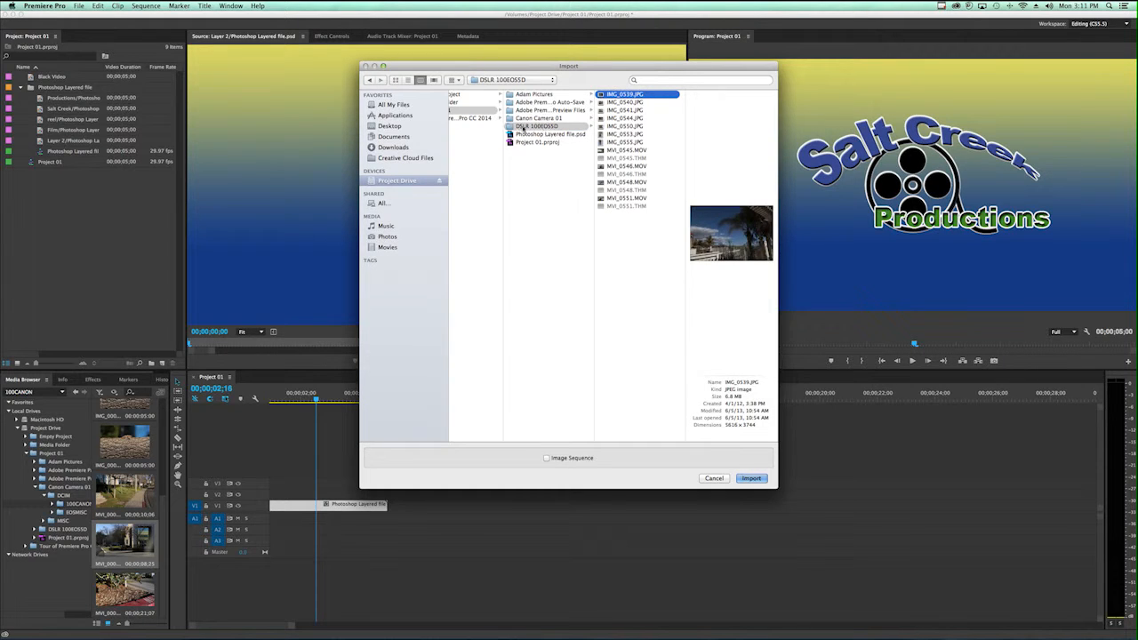
{"action": "key", "text": "Down"}
{"action": "left_click", "coordinate": [622, 110]}
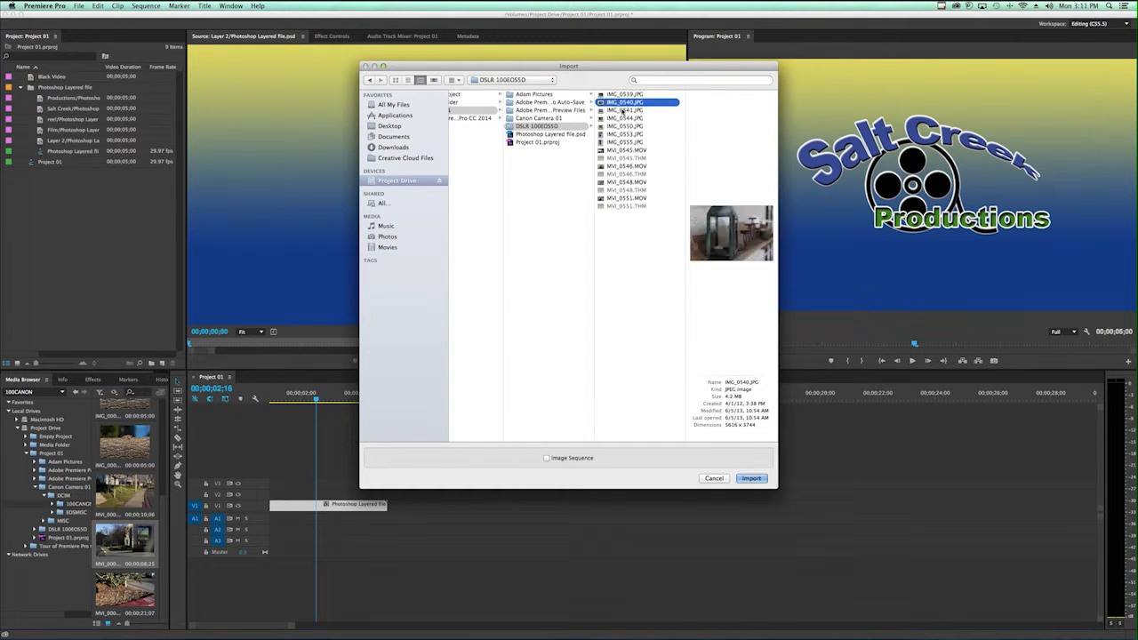
{"action": "left_click", "coordinate": [622, 118]}
{"action": "left_click", "coordinate": [622, 128]}
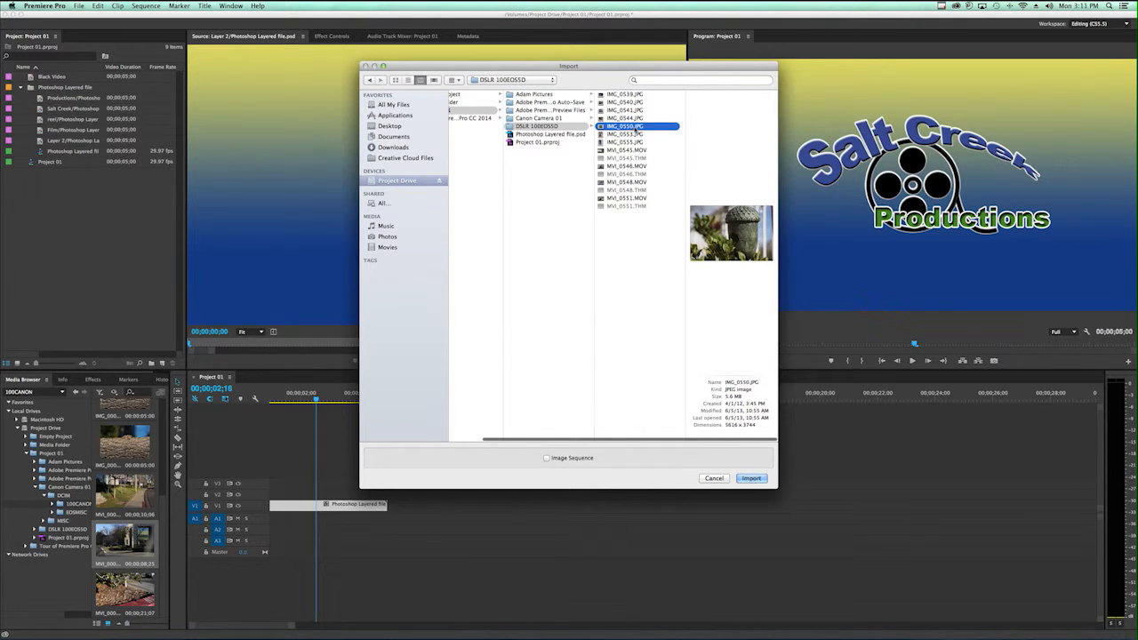
{"action": "left_click", "coordinate": [751, 478]}
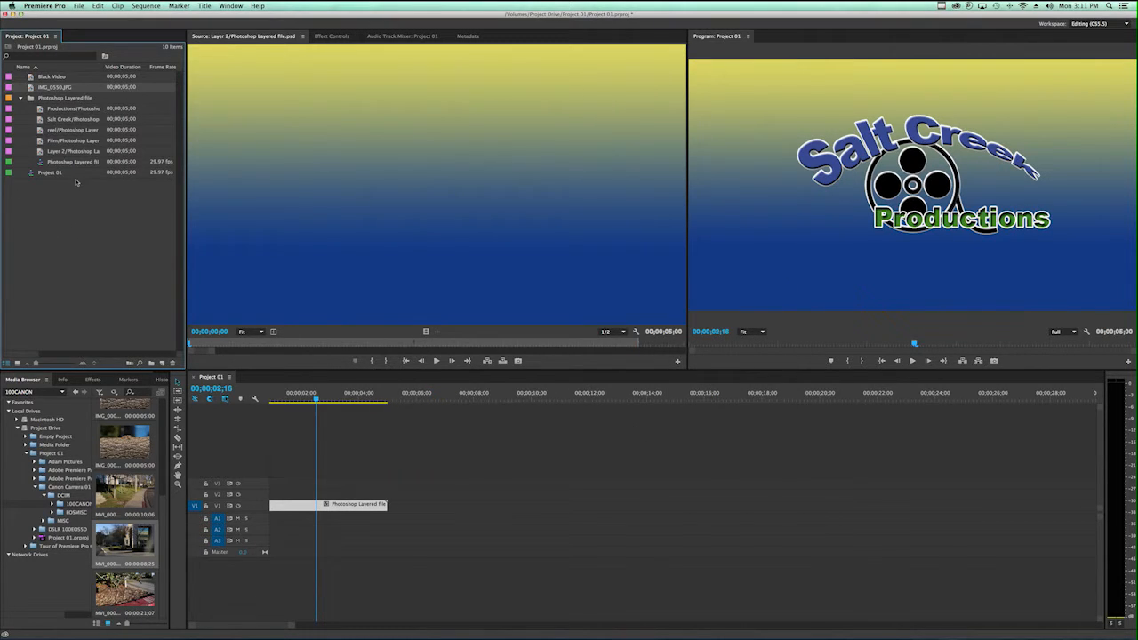
Load IMG_0550.JPG in the Source Monitor, place it on V1 at 00;00;07;08, and move the playhead over it to 00;00;09;24.
{"action": "double_click", "coordinate": [32, 90]}
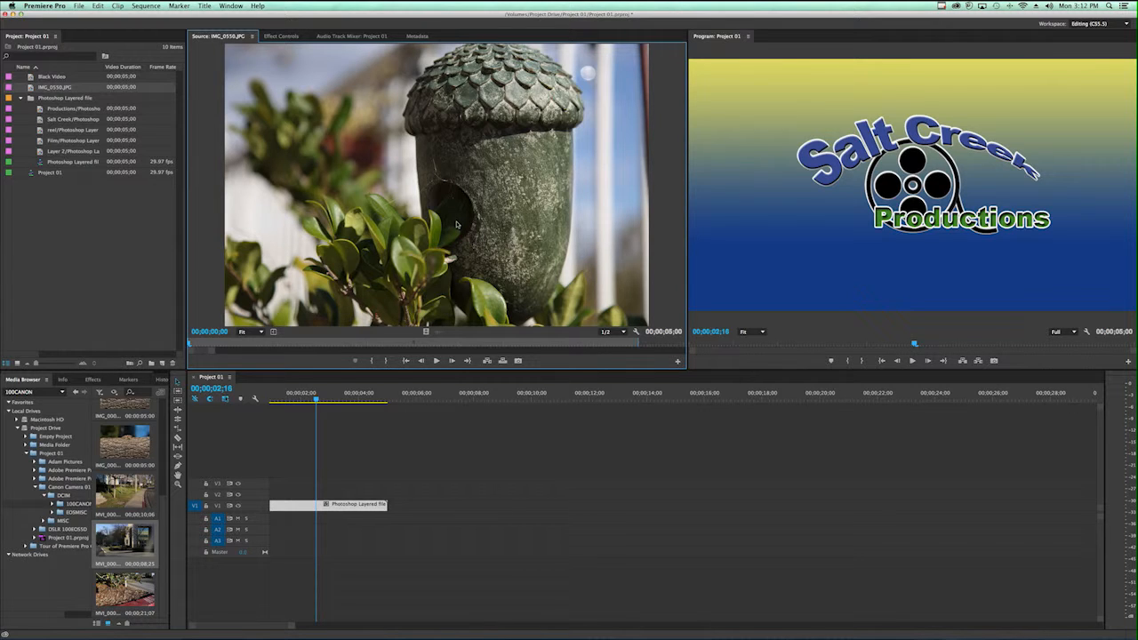
{"action": "left_click_drag", "start_coordinate": [472, 185], "coordinate": [456, 516]}
{"action": "left_click_drag", "start_coordinate": [507, 397], "coordinate": [528, 402]}
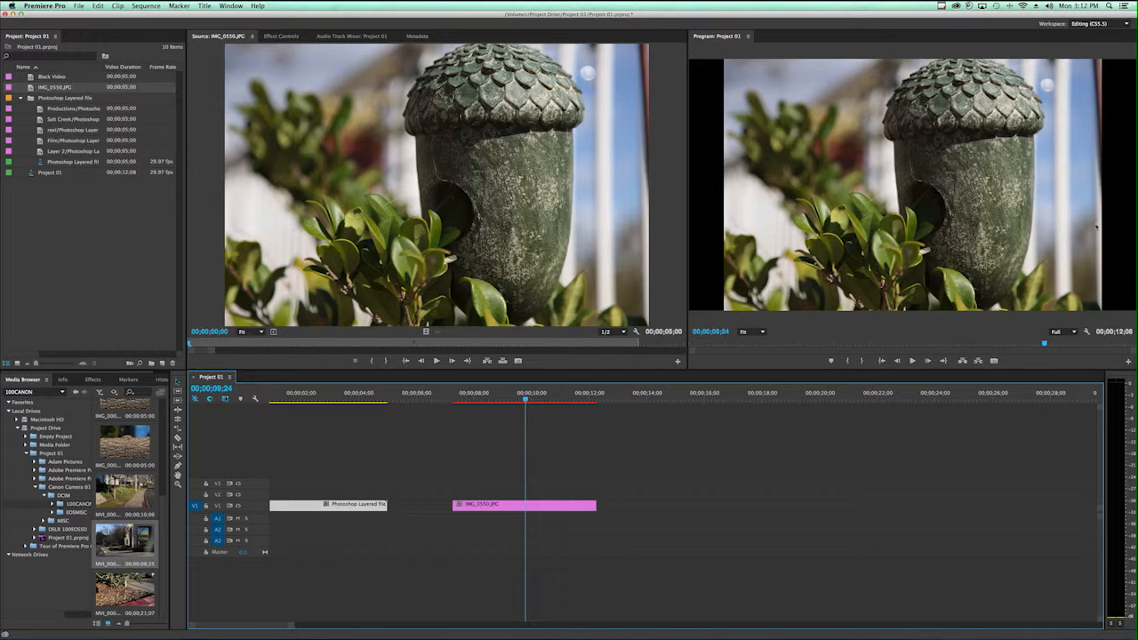
Set the Motion scale of the IMG_0550.JPG timeline clip to 118 so the image fills the frame width.
{"action": "double_click", "coordinate": [560, 505]}
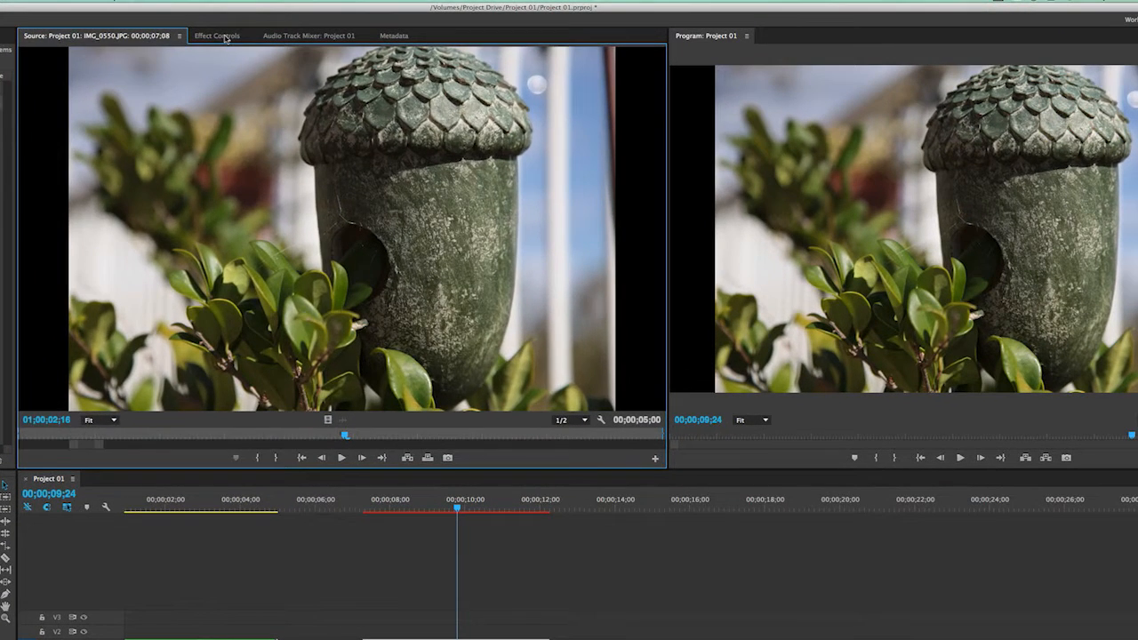
{"action": "left_click", "coordinate": [253, 36]}
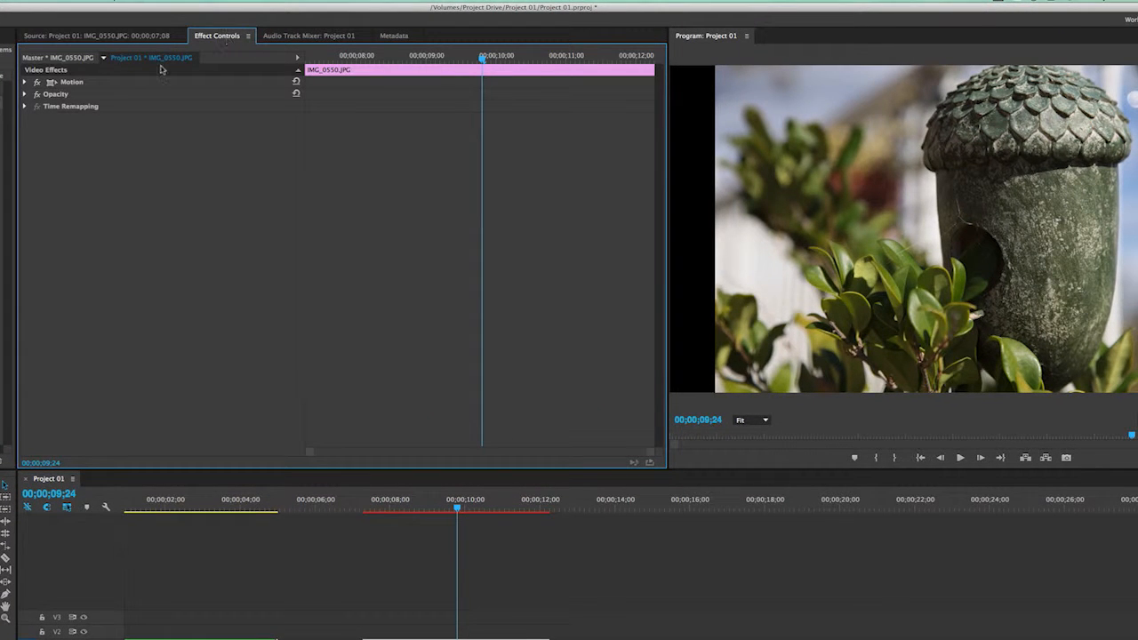
{"action": "left_click", "coordinate": [25, 81]}
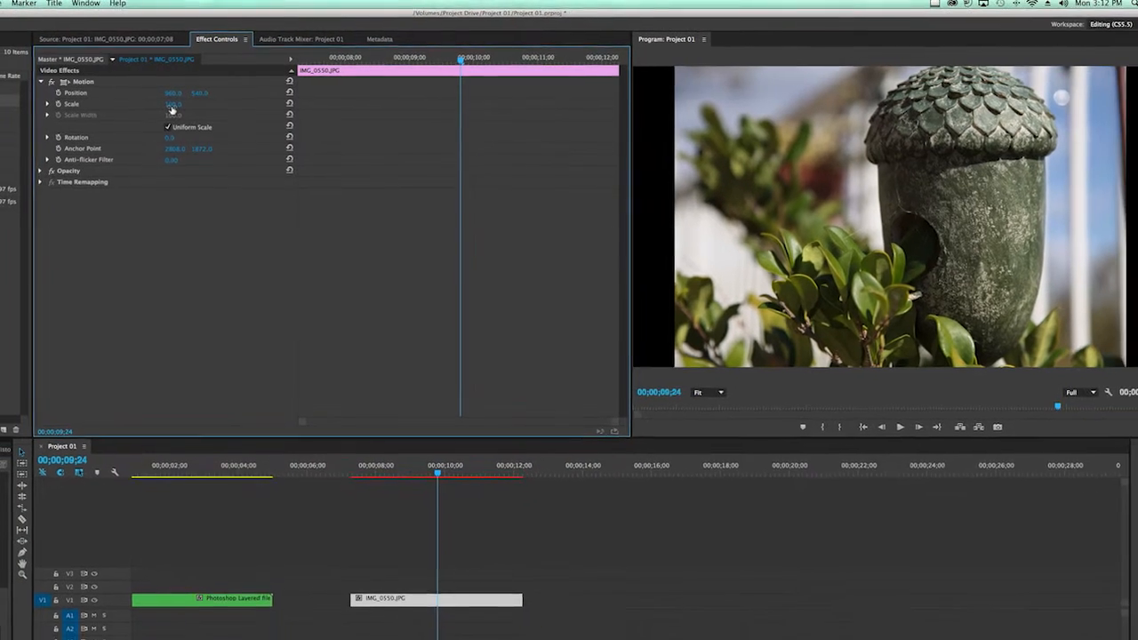
{"action": "left_click_drag", "start_coordinate": [173, 108], "coordinate": [173, 105]}
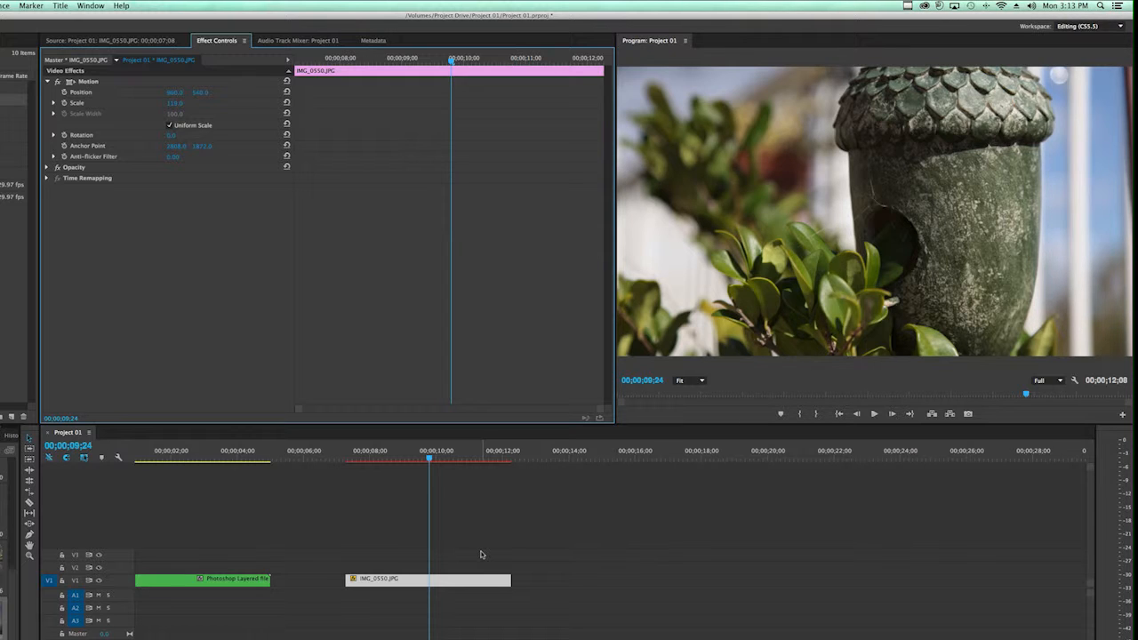
Turn off Default scale to frame size in the General preferences.
{"action": "left_click", "coordinate": [79, 6]}
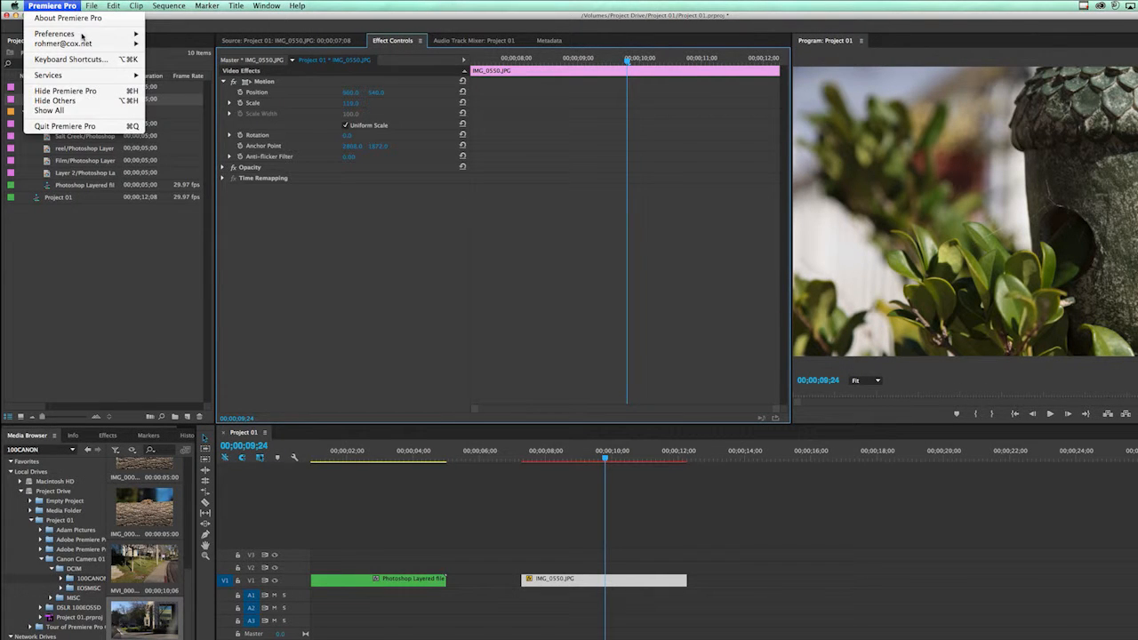
{"action": "mouse_move", "coordinate": [62, 37]}
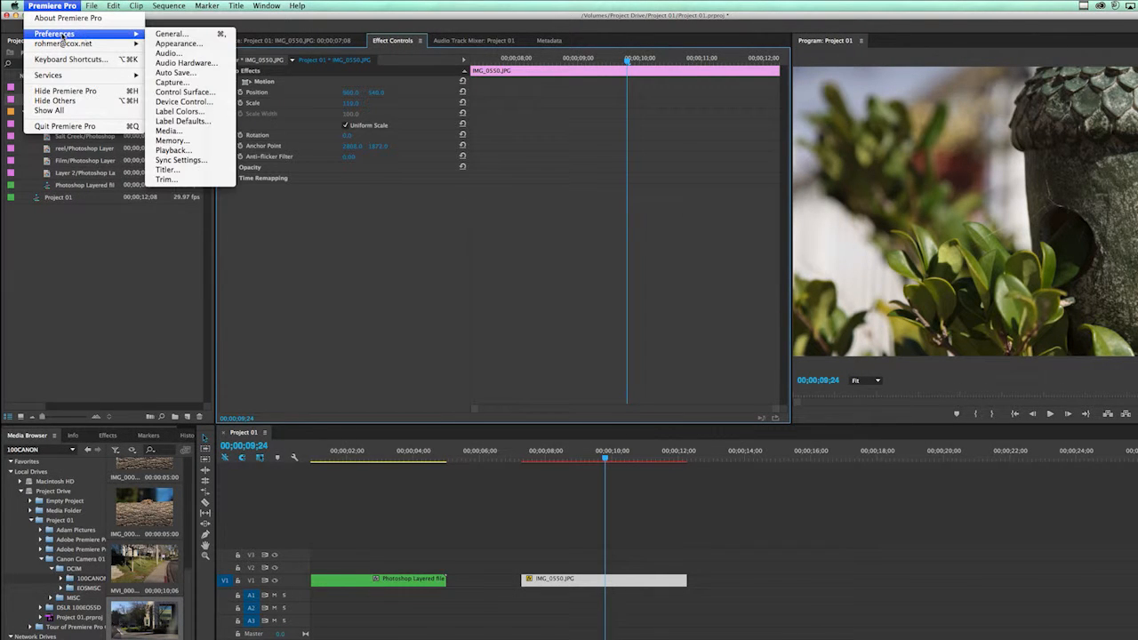
{"action": "left_click", "coordinate": [171, 33]}
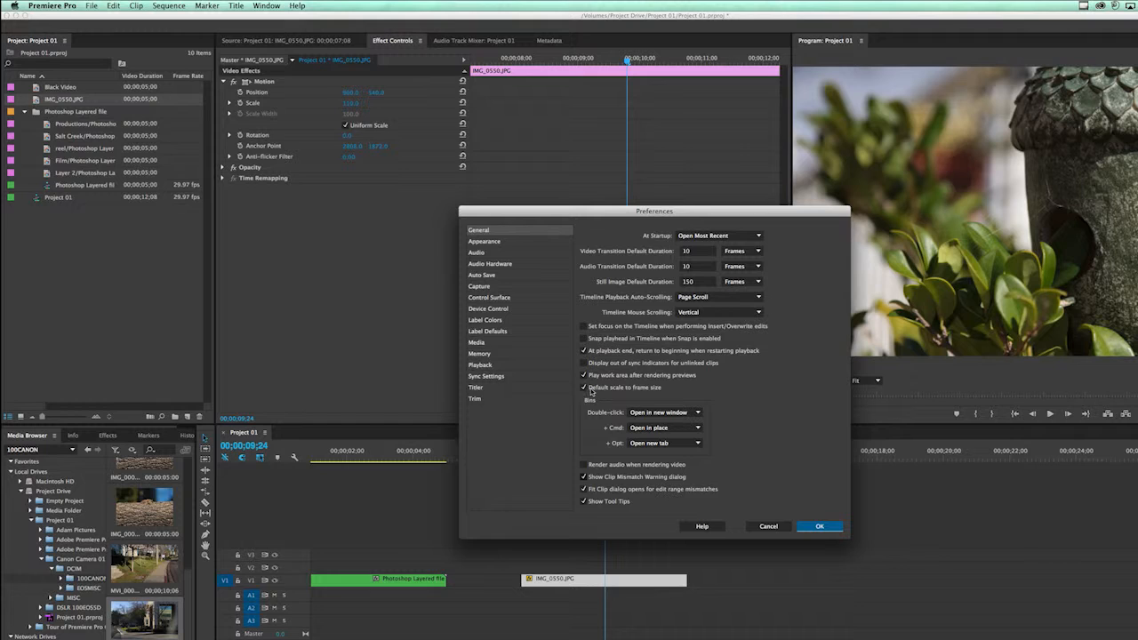
{"action": "left_click", "coordinate": [820, 526]}
Import IMG_0550.JPG again from the DSLR 100EOSSD folder and place the new copy on V1 at about 13 seconds, after the first still.
{"action": "left_click", "coordinate": [159, 296]}
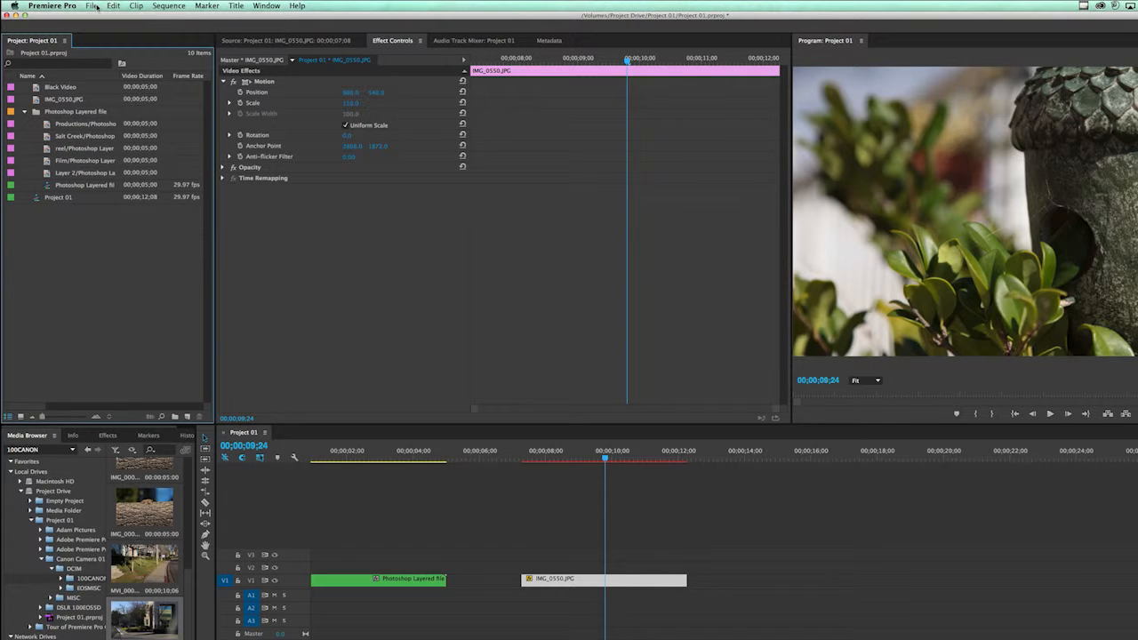
{"action": "left_click", "coordinate": [94, 7]}
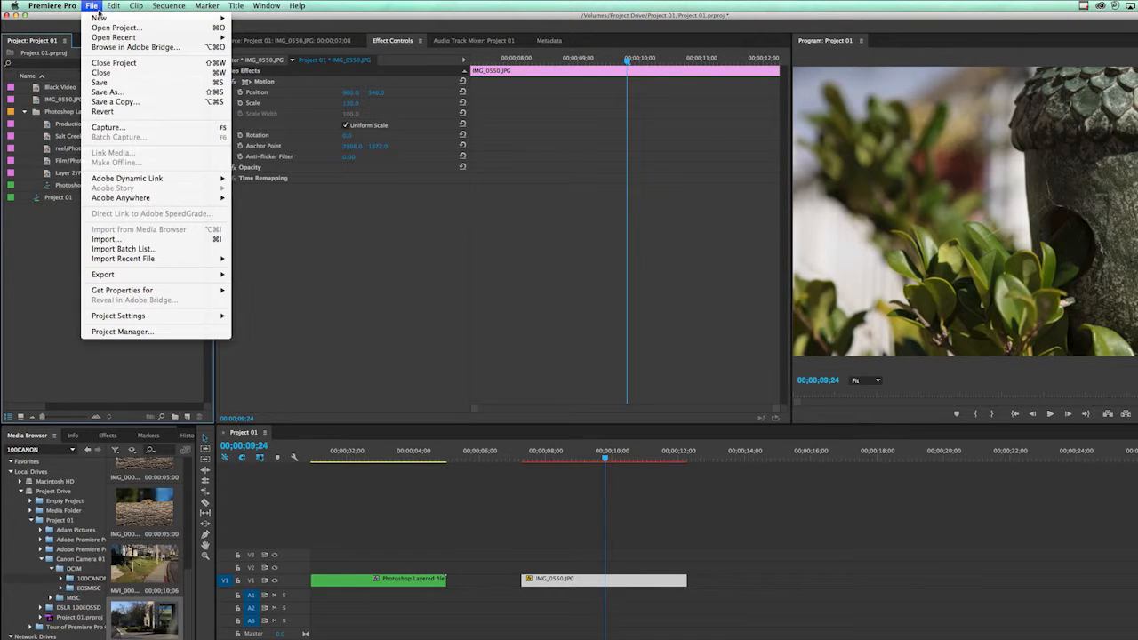
{"action": "left_click", "coordinate": [142, 240]}
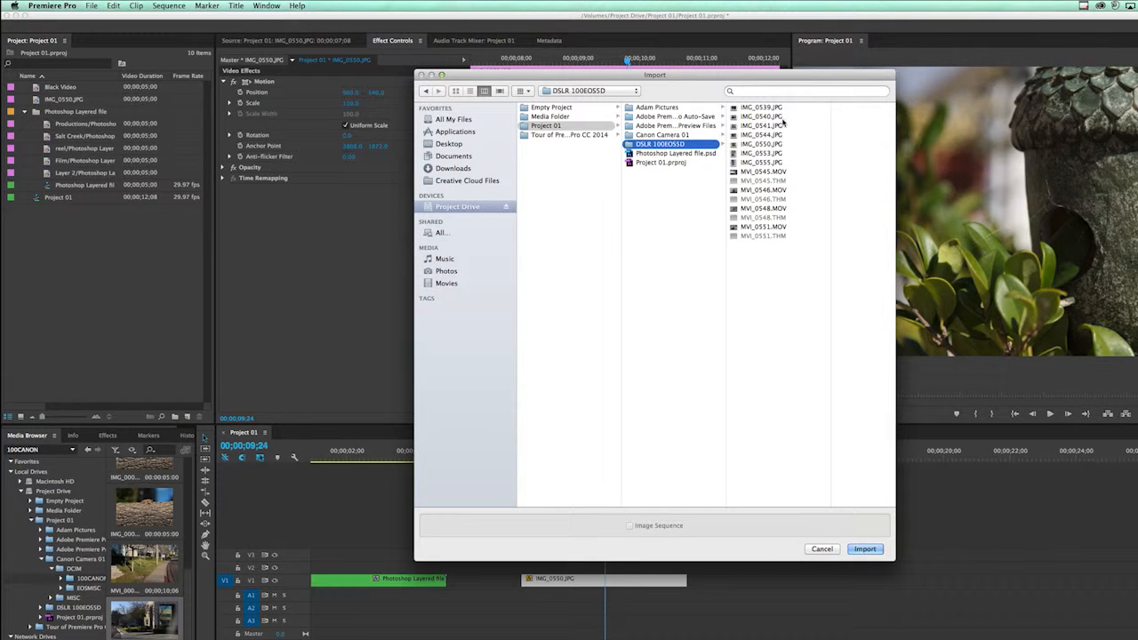
{"action": "left_click", "coordinate": [765, 145]}
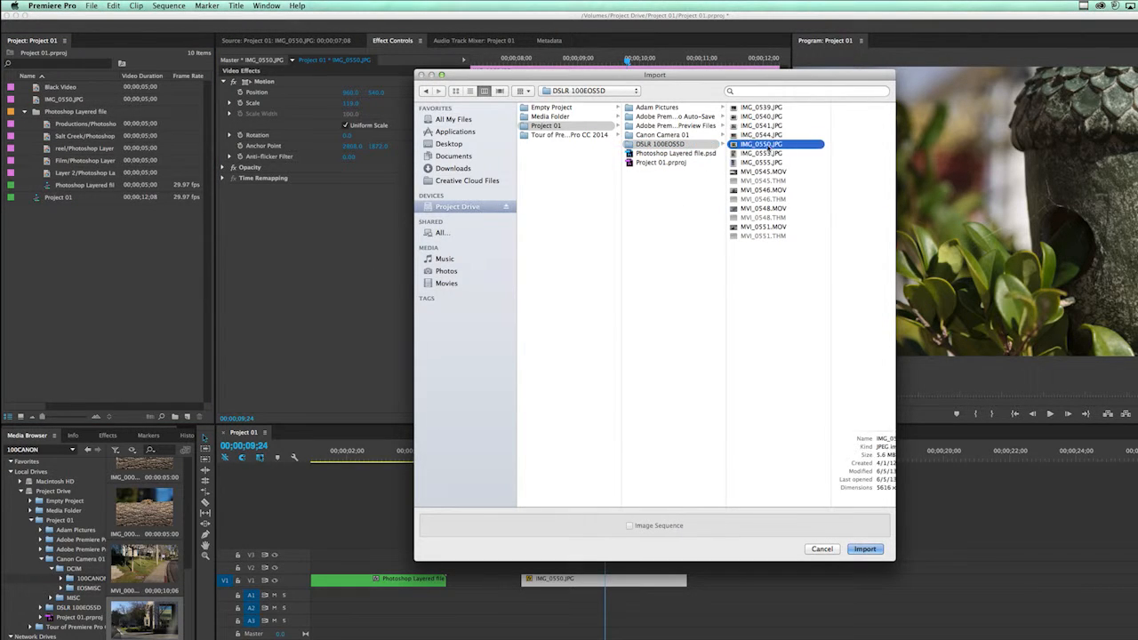
{"action": "left_click", "coordinate": [865, 548]}
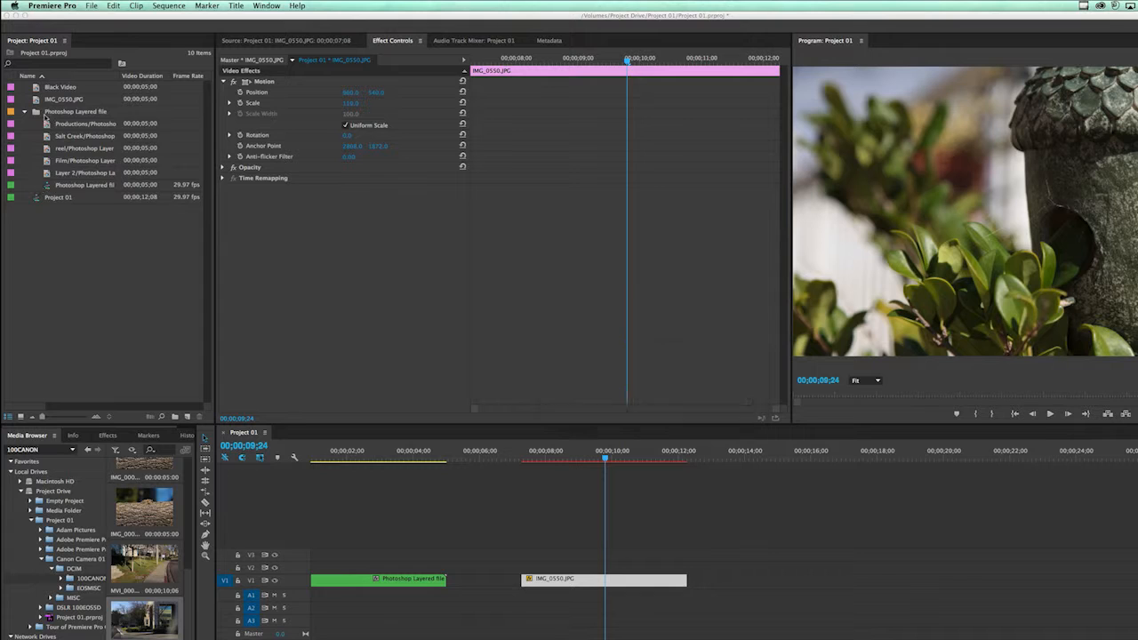
{"action": "left_click_drag", "start_coordinate": [35, 116], "coordinate": [715, 583]}
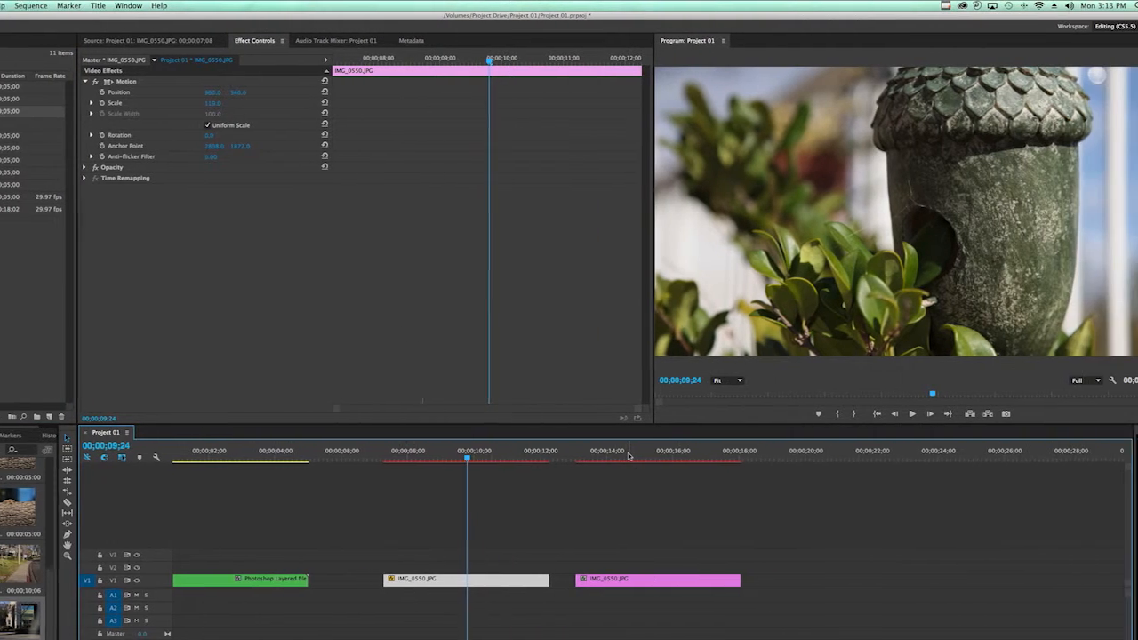
Compare the framing of the two IMG_0550.JPG clips by moving the playhead between them, ending on the first at 00;00;09;15.
{"action": "left_click_drag", "start_coordinate": [592, 455], "coordinate": [612, 456]}
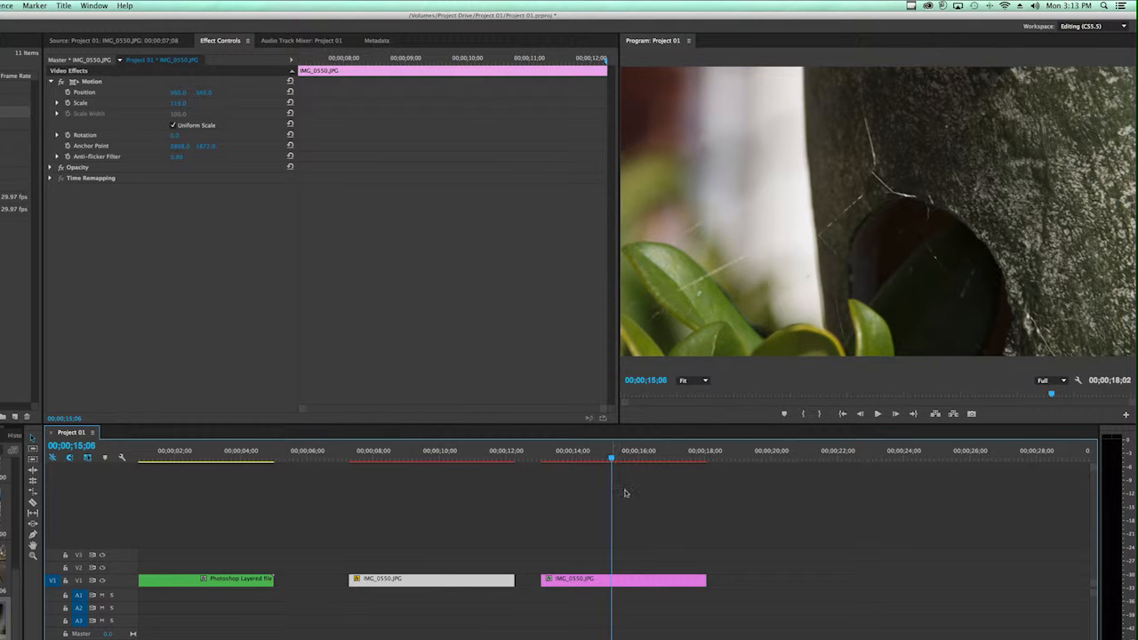
{"action": "left_click", "coordinate": [656, 581]}
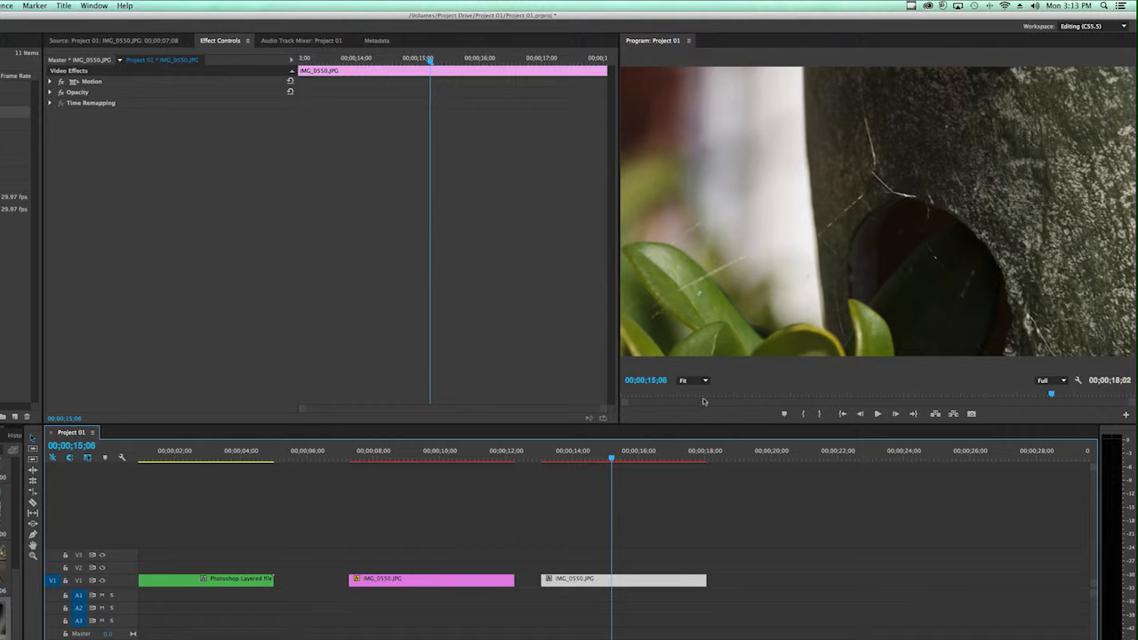
{"action": "left_click", "coordinate": [481, 452]}
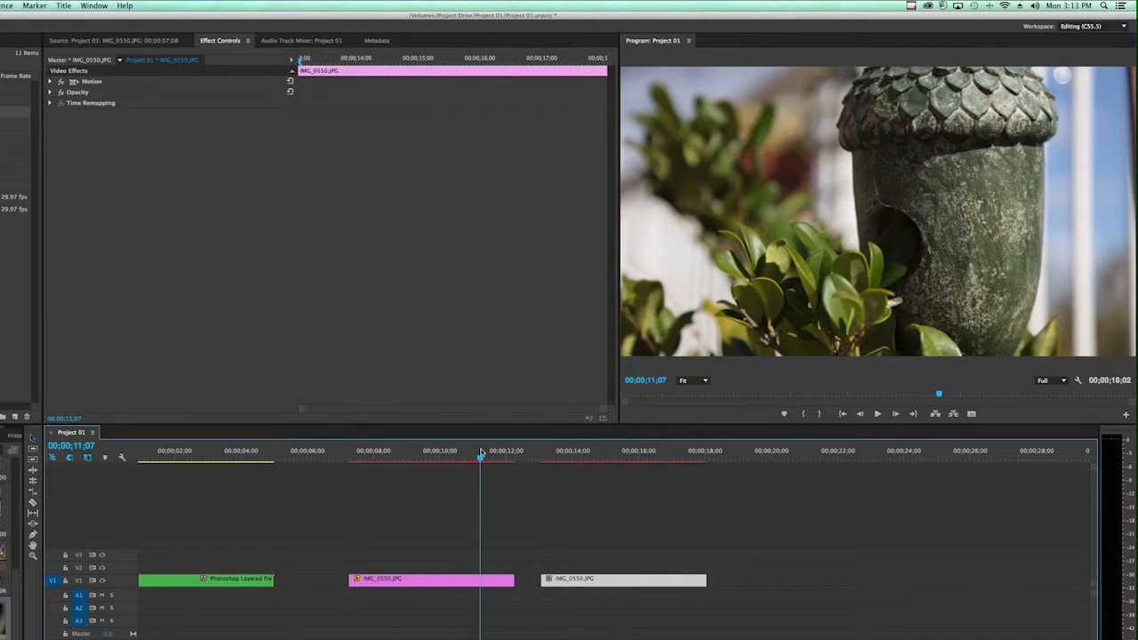
{"action": "left_click_drag", "start_coordinate": [601, 455], "coordinate": [608, 454]}
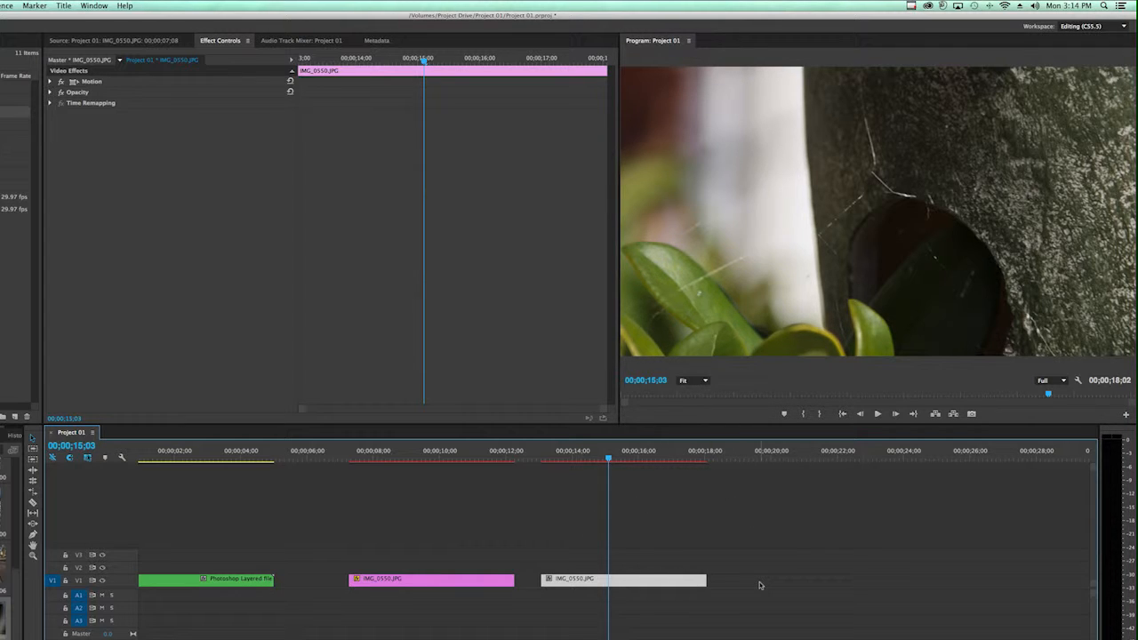
{"action": "left_click", "coordinate": [611, 461]}
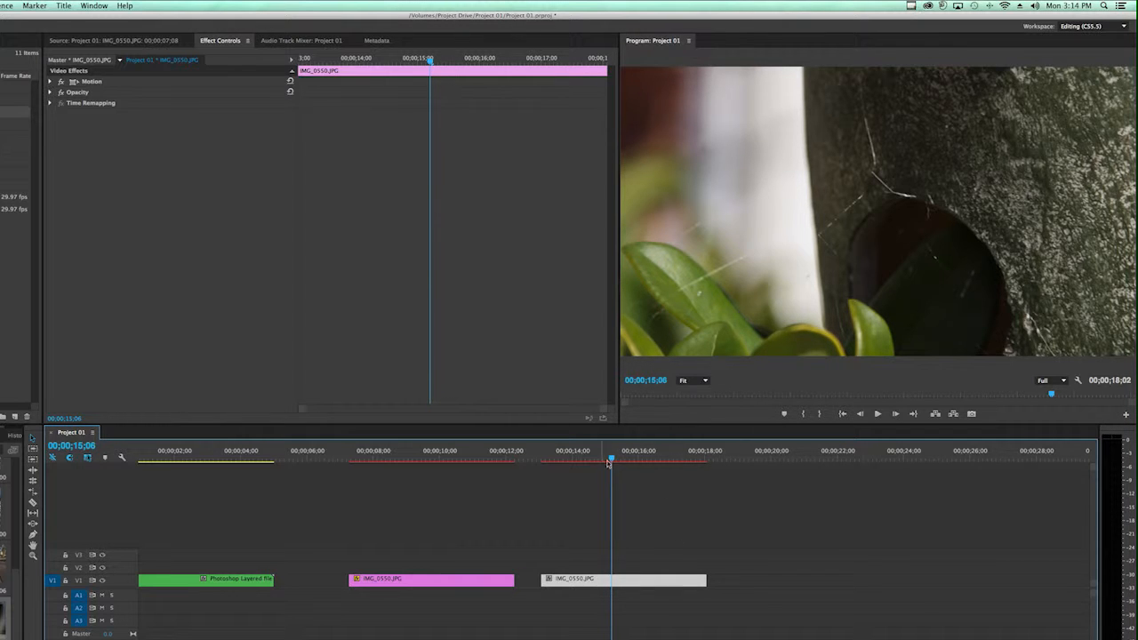
{"action": "key", "text": "space"}
{"action": "left_click_drag", "start_coordinate": [627, 461], "coordinate": [423, 460]}
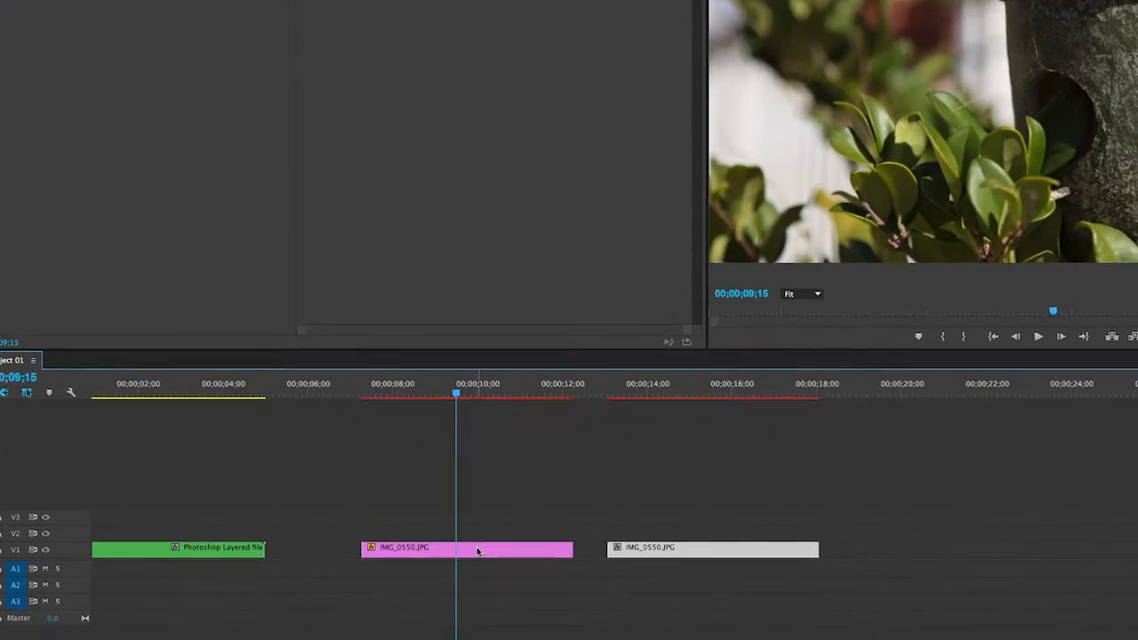
Turn off Scale to Frame Size for the first IMG_0550.JPG clip, and move the playhead over the second one to 00;00;16;27.
{"action": "right_click", "coordinate": [441, 581]}
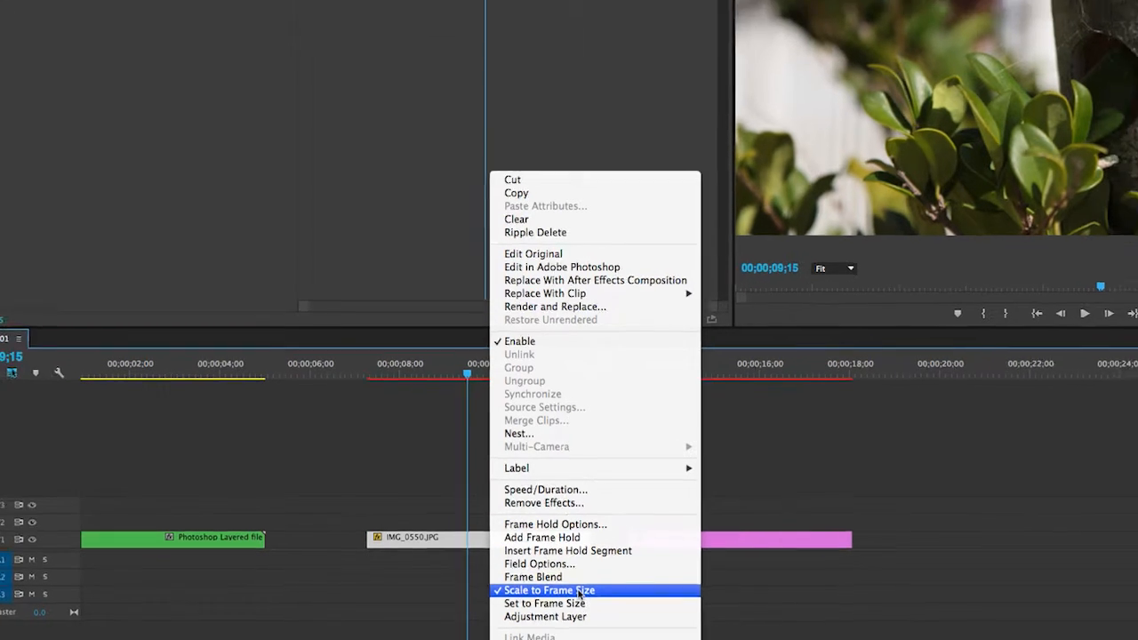
{"action": "left_click", "coordinate": [579, 590]}
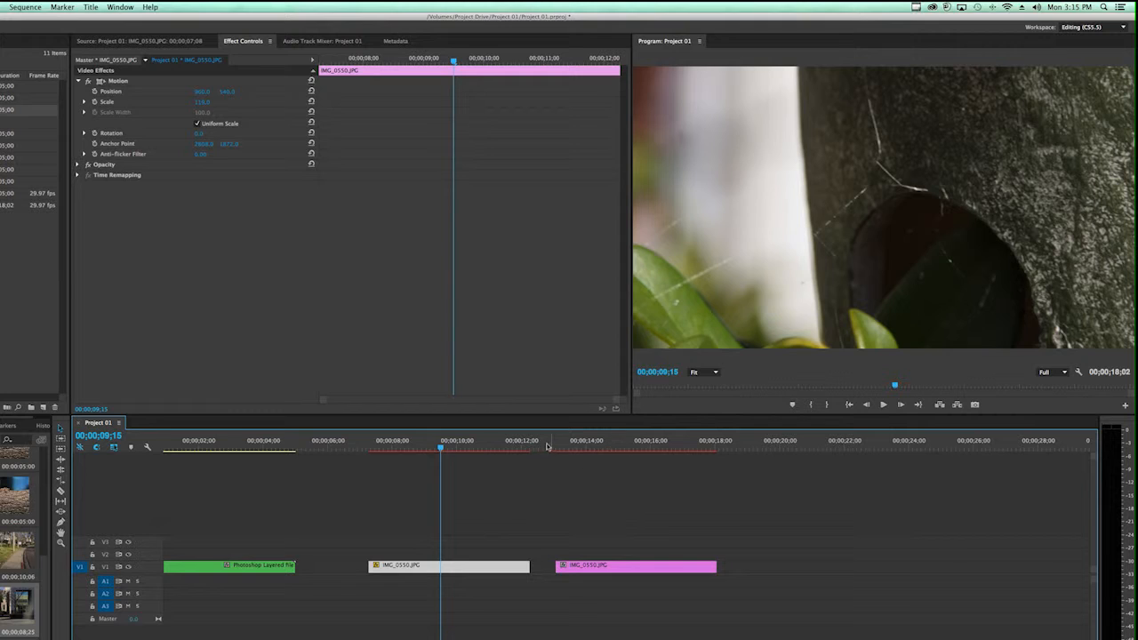
{"action": "left_click", "coordinate": [680, 449]}
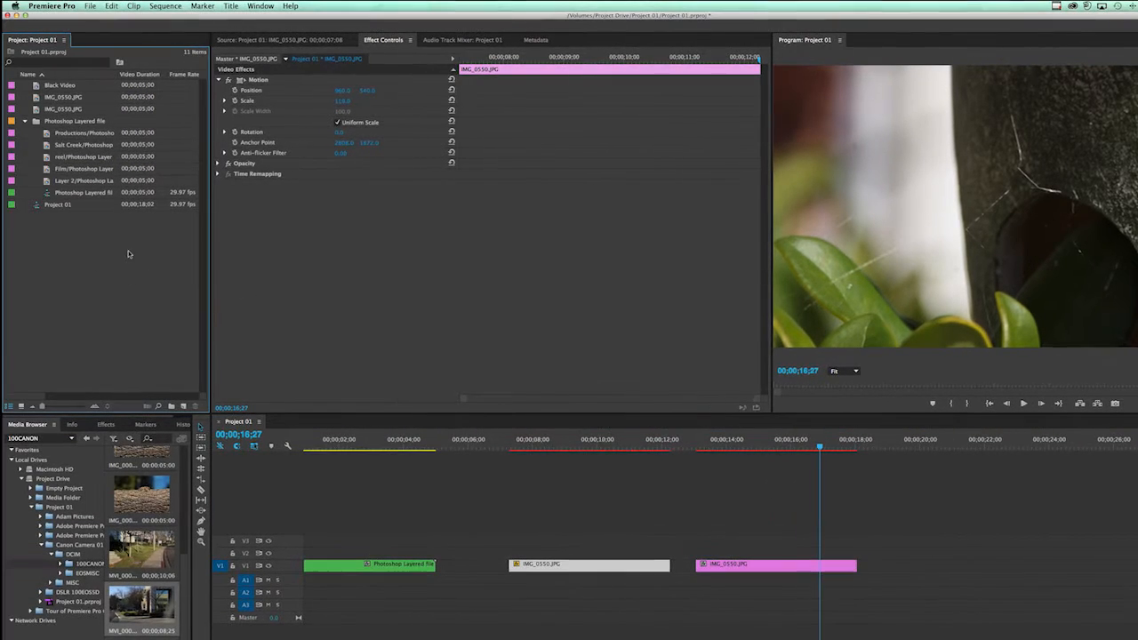
Import Adam 1.jpg and Adam 2.jpg from the Adam Pictures folder into the project.
{"action": "left_click", "coordinate": [91, 6]}
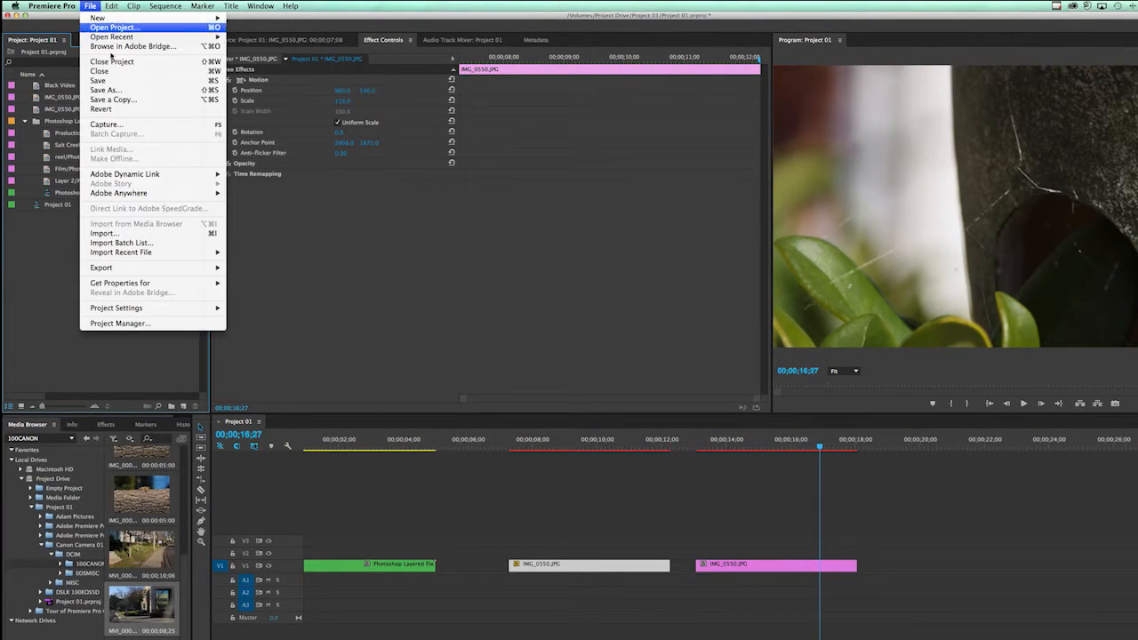
{"action": "left_click", "coordinate": [140, 233]}
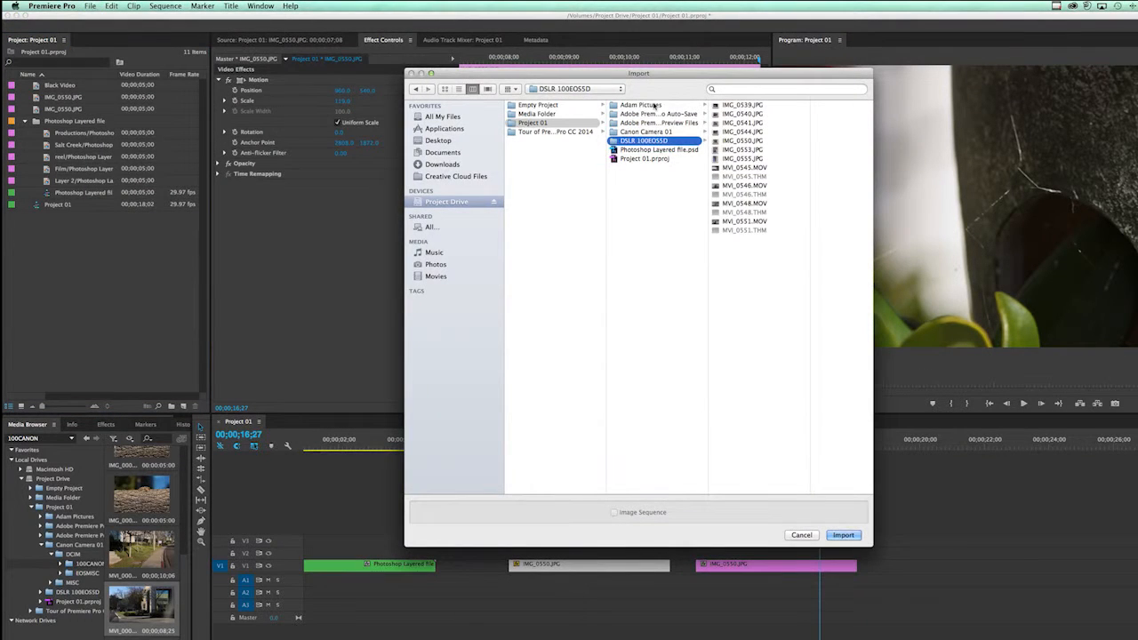
{"action": "left_click", "coordinate": [655, 105]}
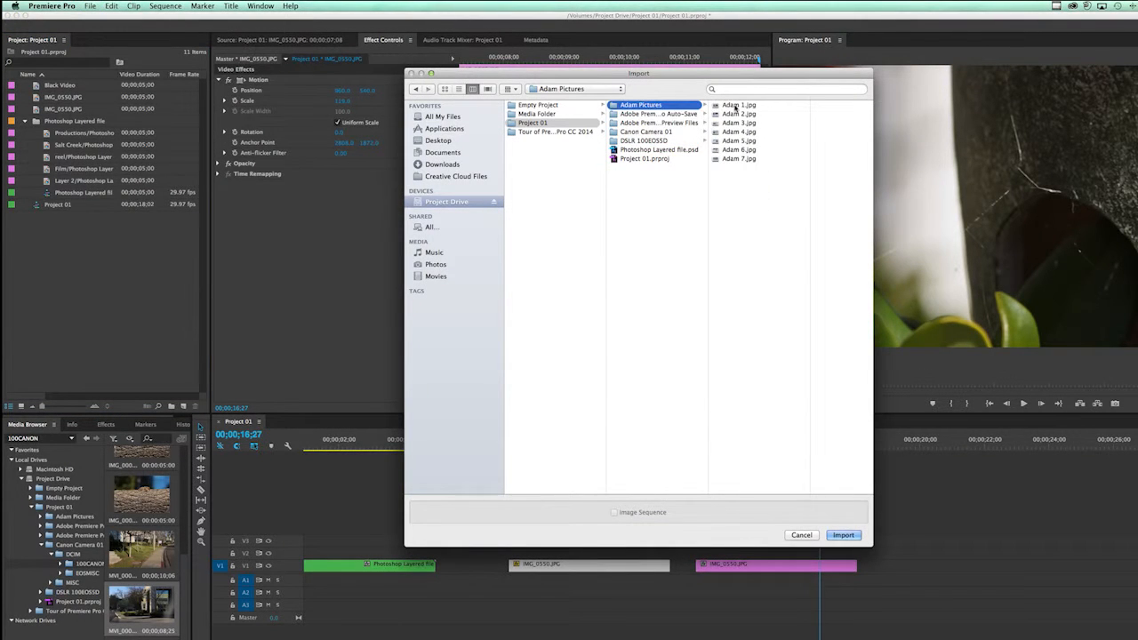
{"action": "left_click", "coordinate": [735, 106]}
{"action": "left_click", "coordinate": [734, 114], "text": "shift"}
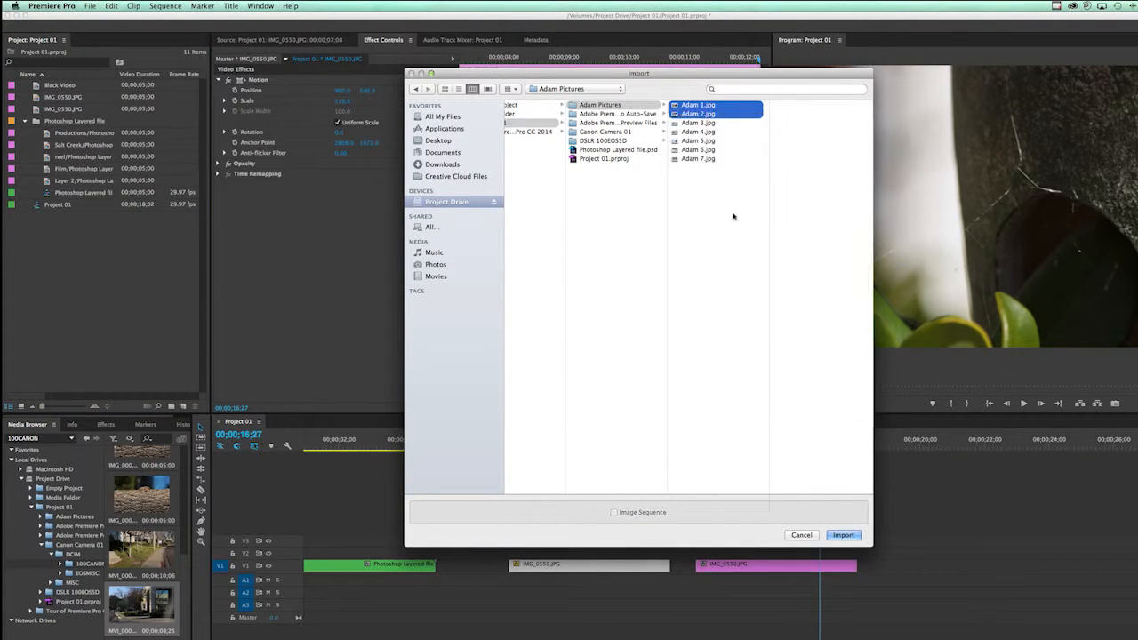
{"action": "left_click", "coordinate": [843, 534]}
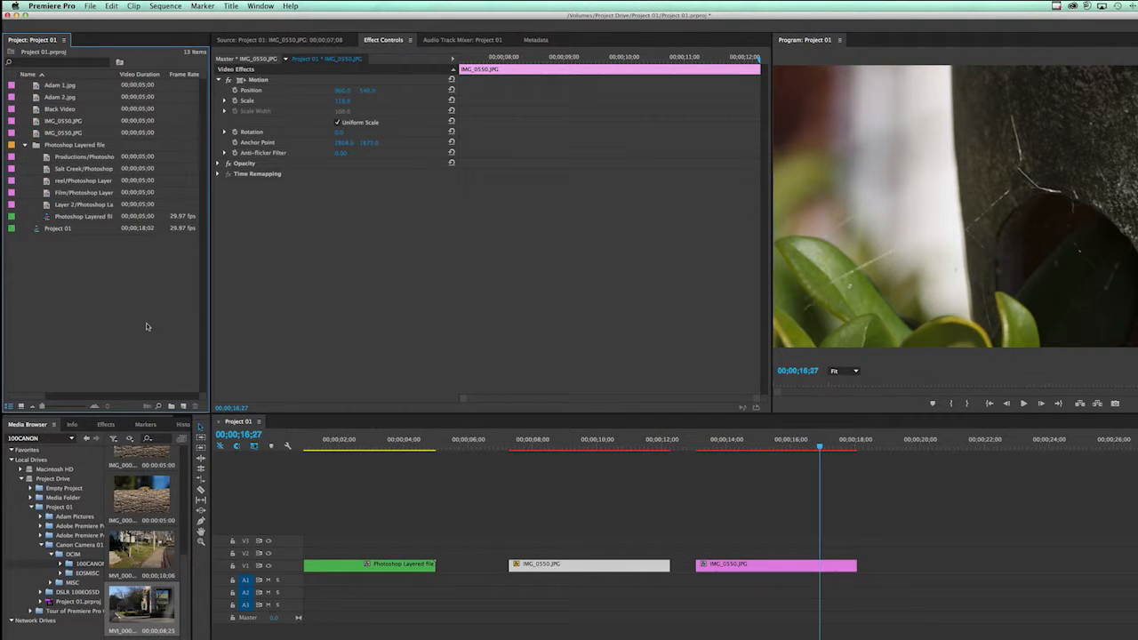
Check the Default scale to frame size setting in the General preferences.
{"action": "left_click", "coordinate": [90, 6]}
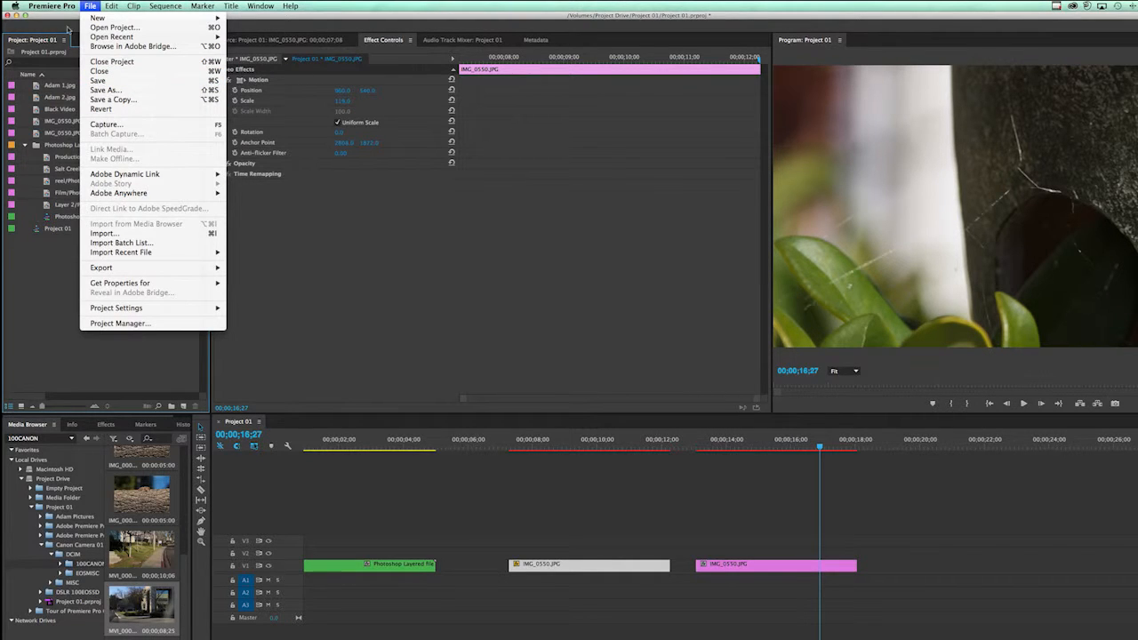
{"action": "mouse_move", "coordinate": [68, 8]}
{"action": "mouse_move", "coordinate": [72, 35]}
{"action": "left_click", "coordinate": [160, 35]}
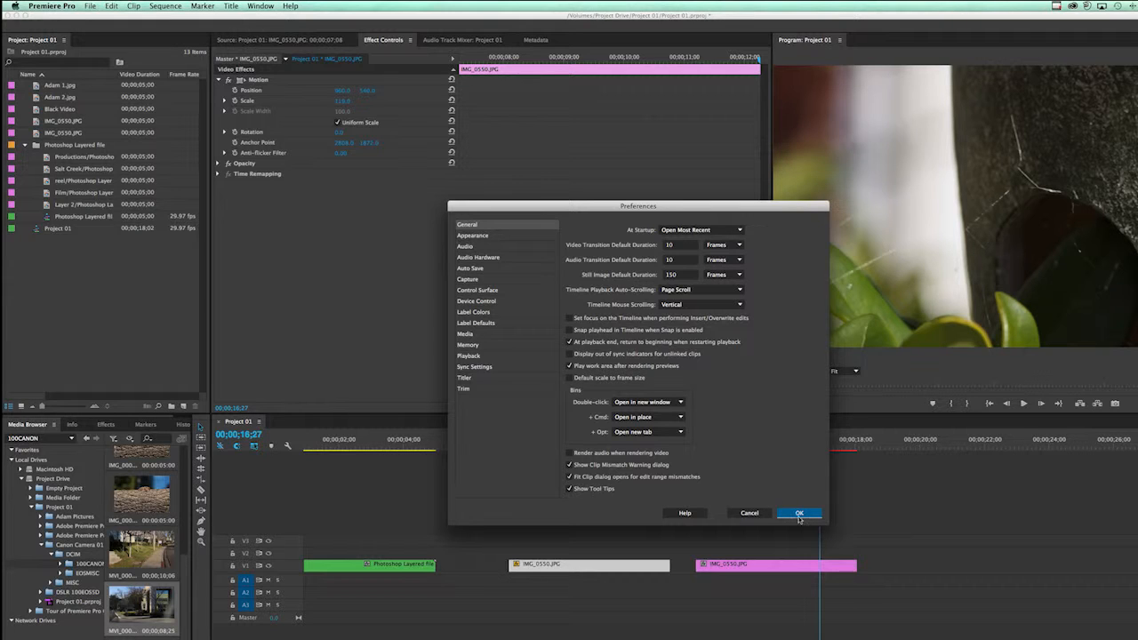
{"action": "left_click", "coordinate": [798, 514]}
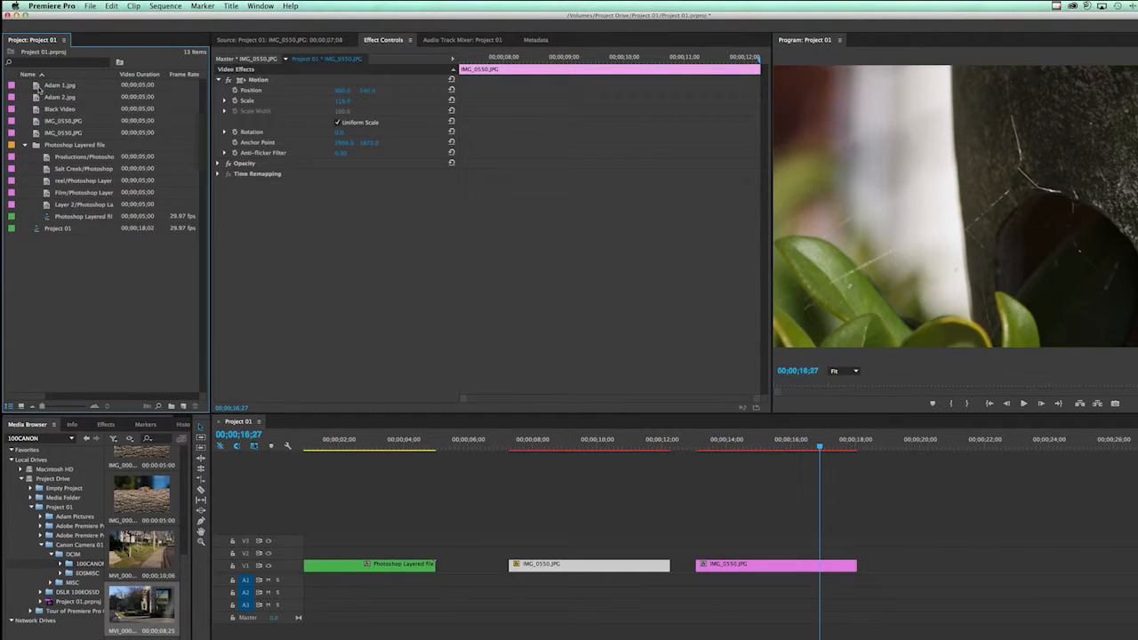
Place Adam 1.jpg on V1 at 00;00;20;02, and move the playhead over the selected clip to 00;00;22;06.
{"action": "left_click", "coordinate": [38, 88]}
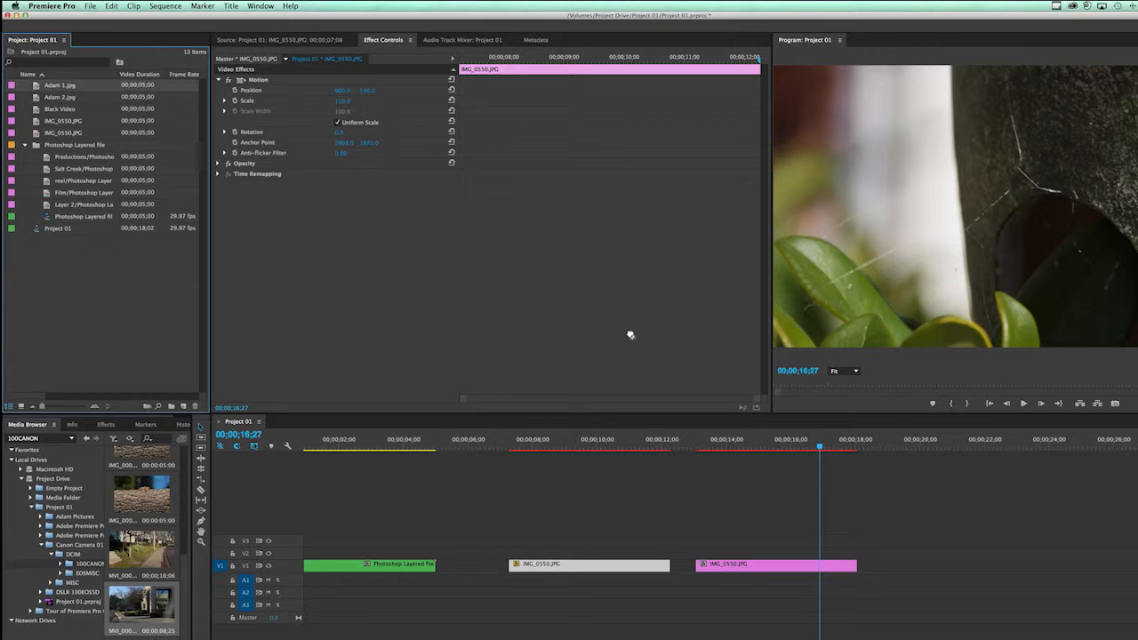
{"action": "left_click_drag", "start_coordinate": [794, 447], "coordinate": [928, 568]}
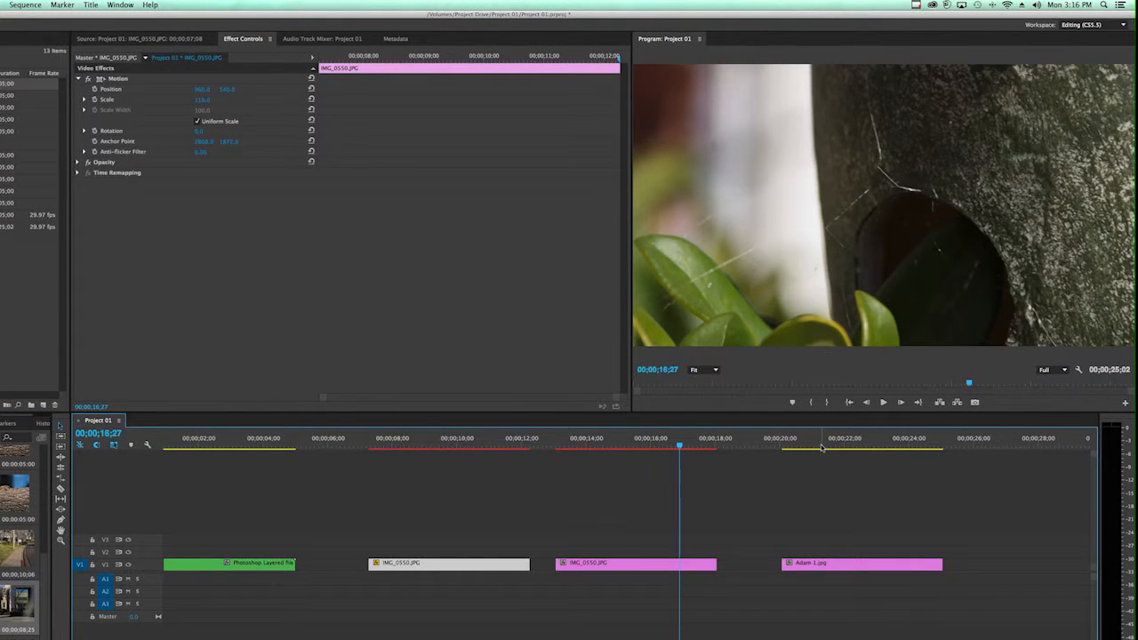
{"action": "left_click_drag", "start_coordinate": [816, 447], "coordinate": [850, 448]}
{"action": "left_click", "coordinate": [887, 565]}
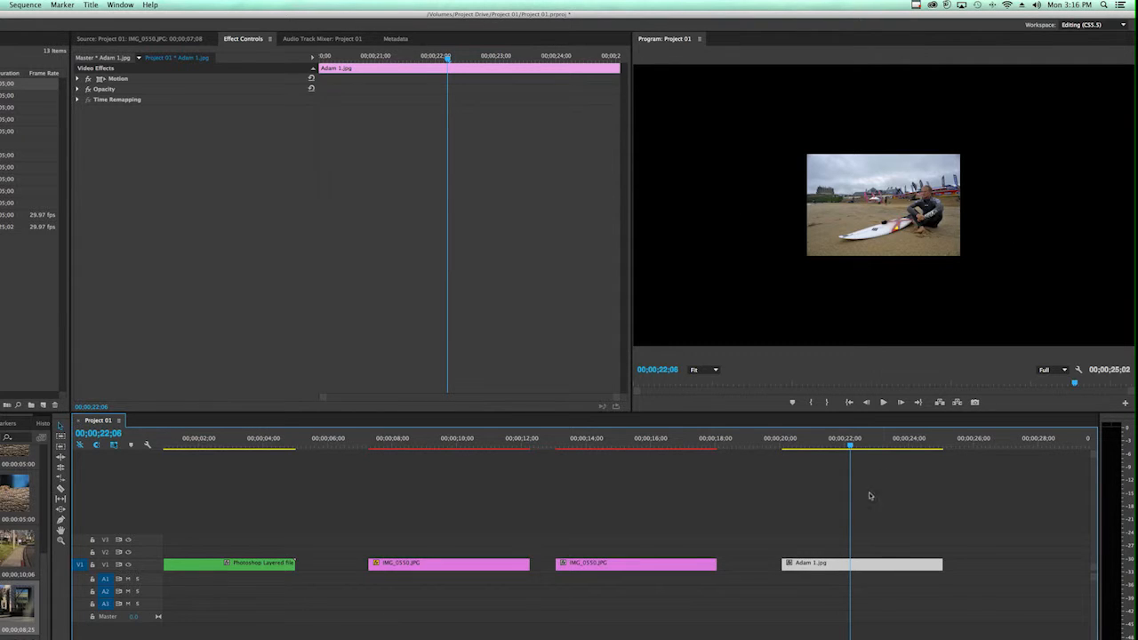
View the Adam 1.jpg timeline clip in the Source Monitor, and increase its Motion scale until the image fills the frame.
{"action": "mouse_move", "coordinate": [837, 566]}
{"action": "double_click", "coordinate": [870, 563]}
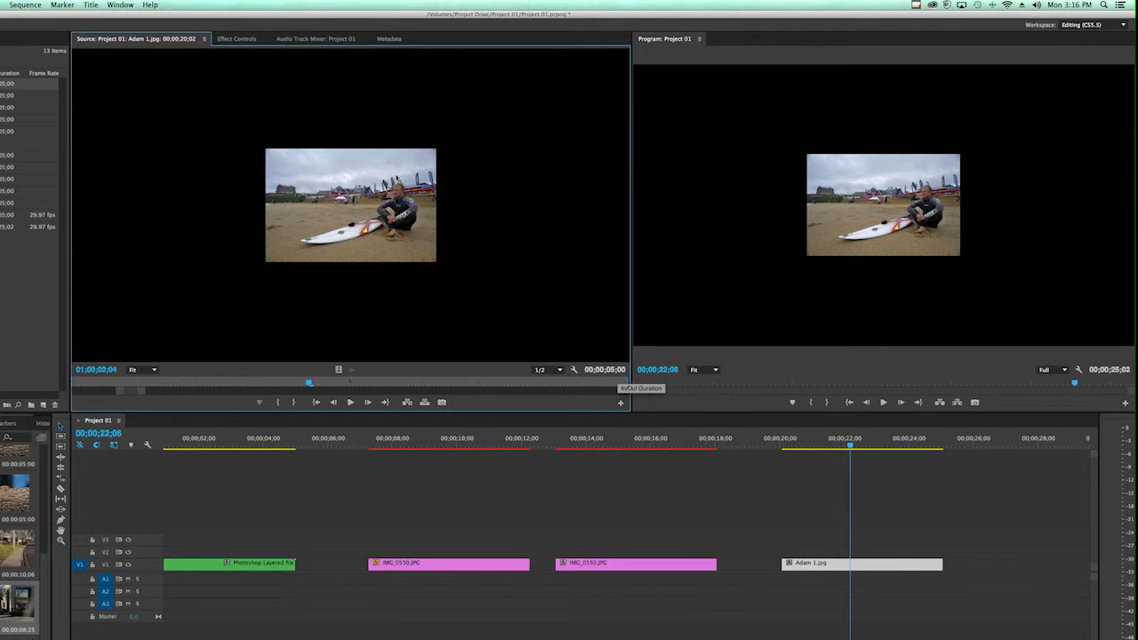
{"action": "left_click", "coordinate": [240, 41]}
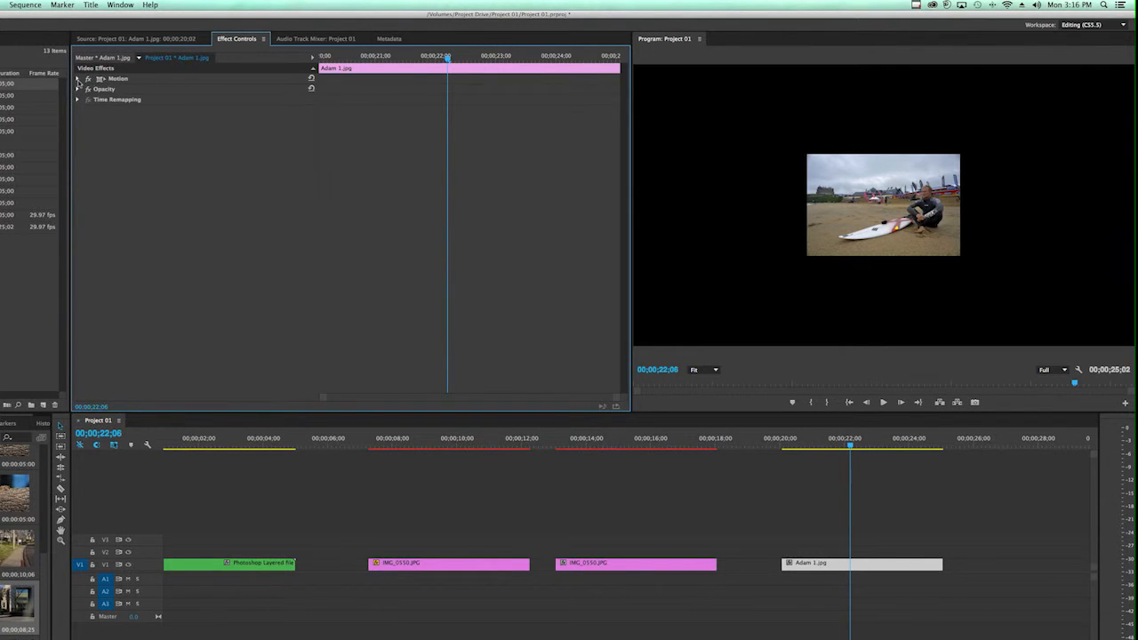
{"action": "left_click", "coordinate": [79, 79]}
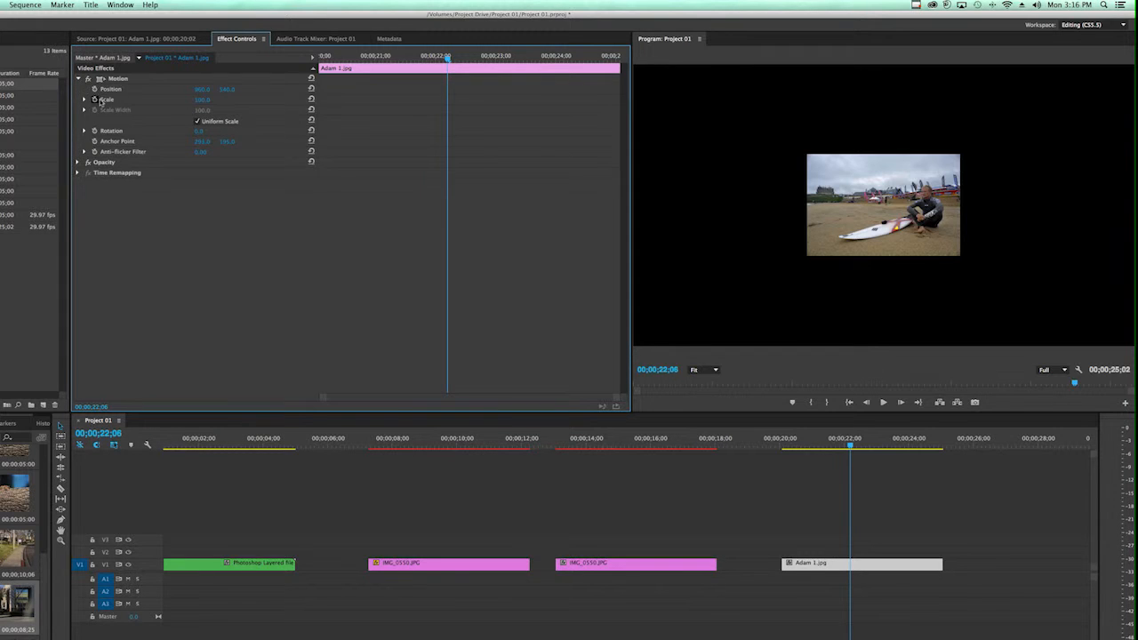
{"action": "left_click_drag", "start_coordinate": [200, 104], "coordinate": [204, 100]}
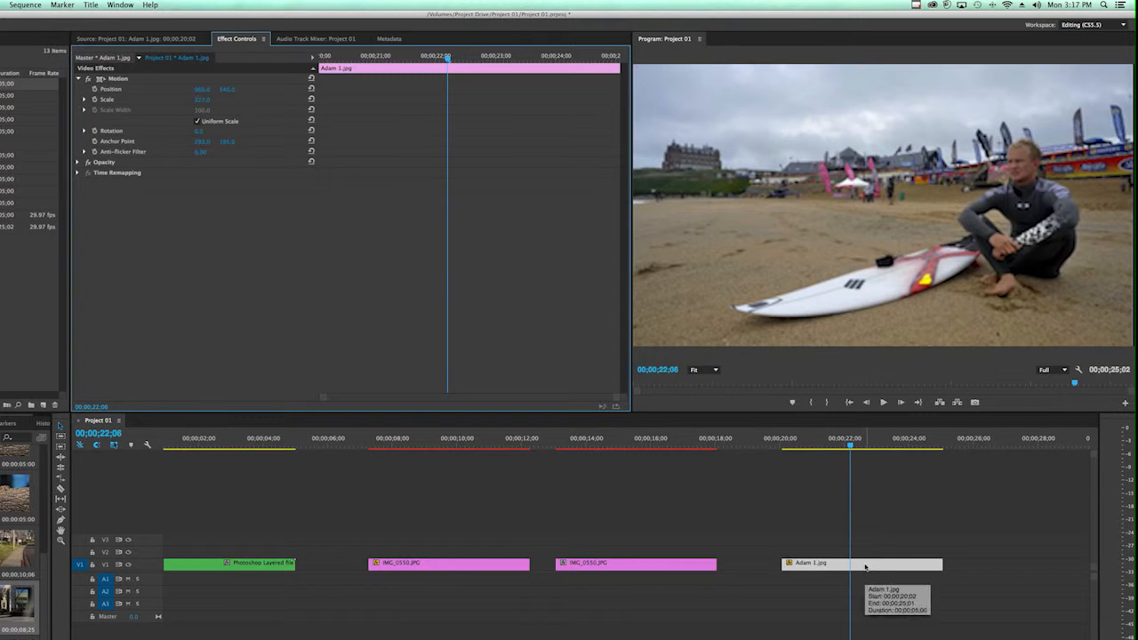
Set the Motion scale of the Adam 1.jpg clip back to 100.
{"action": "left_click", "coordinate": [203, 100]}
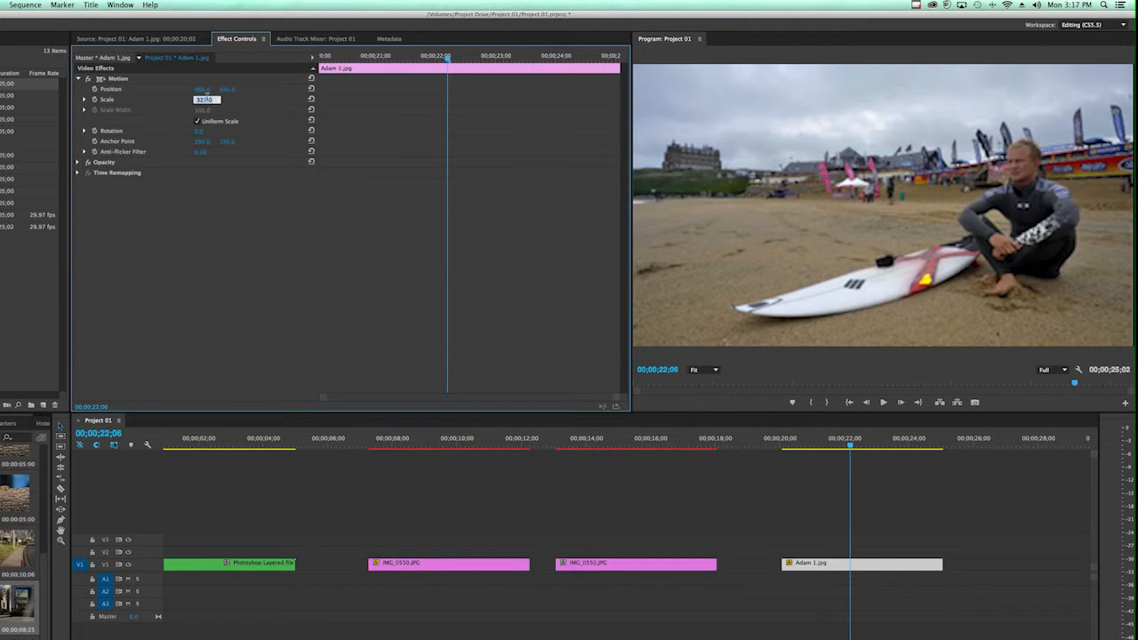
{"action": "type", "text": "100"}
{"action": "key", "text": "Return"}
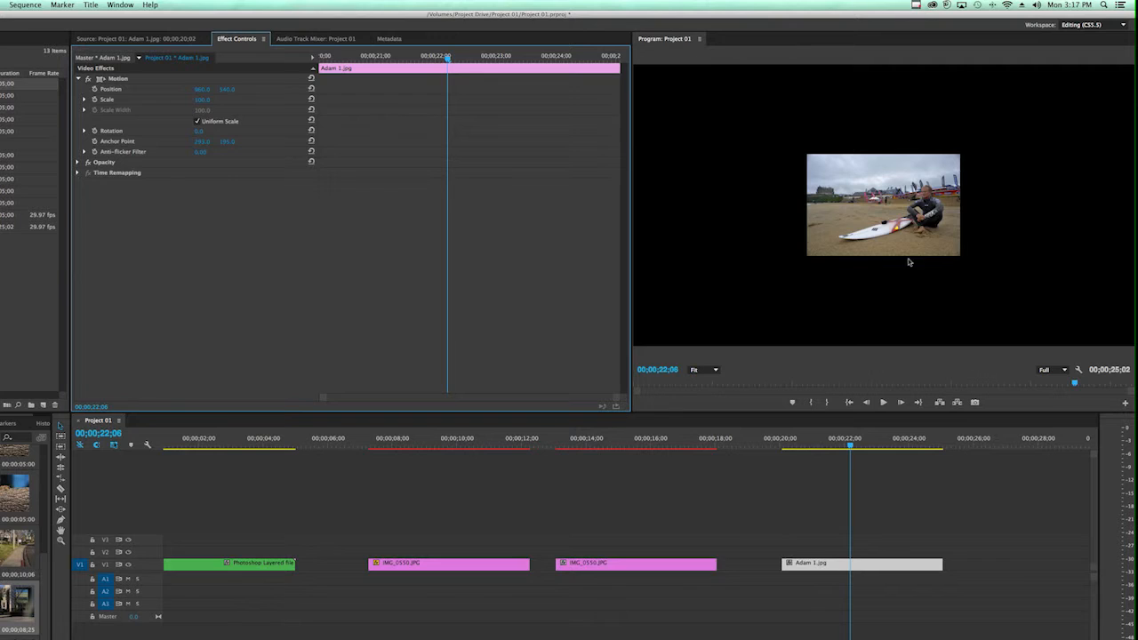